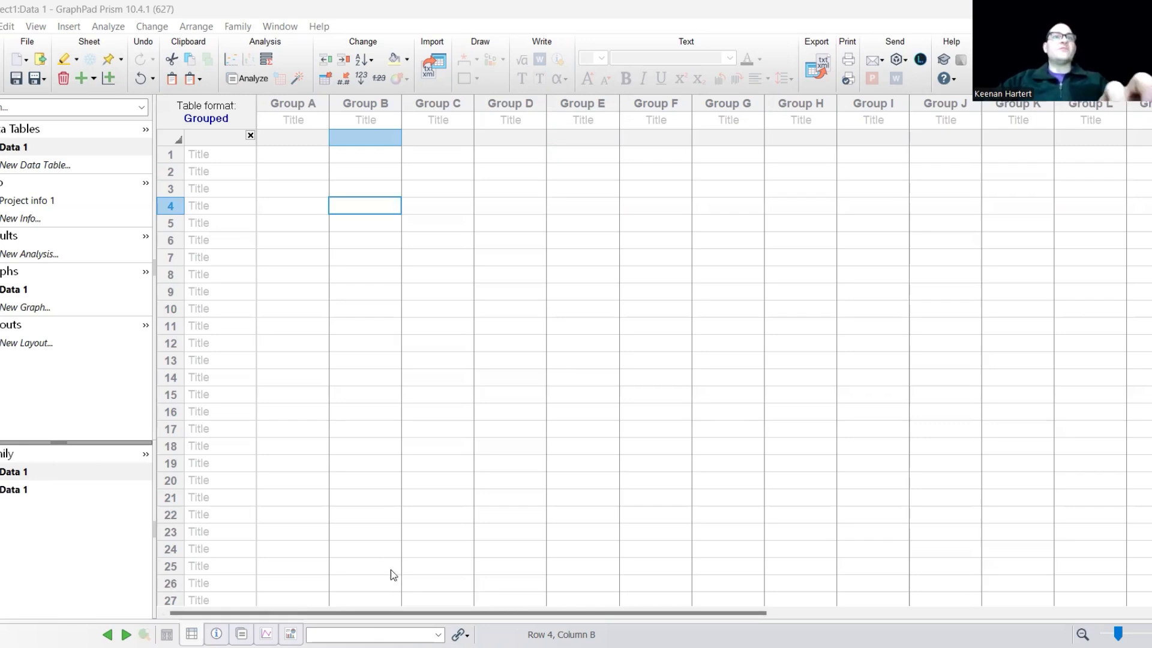
Paste the ratings data, including row names and category column titles, into the empty grouped data table starting at row 1.
{"action": "key", "text": "ctrl+Home"}
{"action": "left_click", "coordinate": [444, 396]}
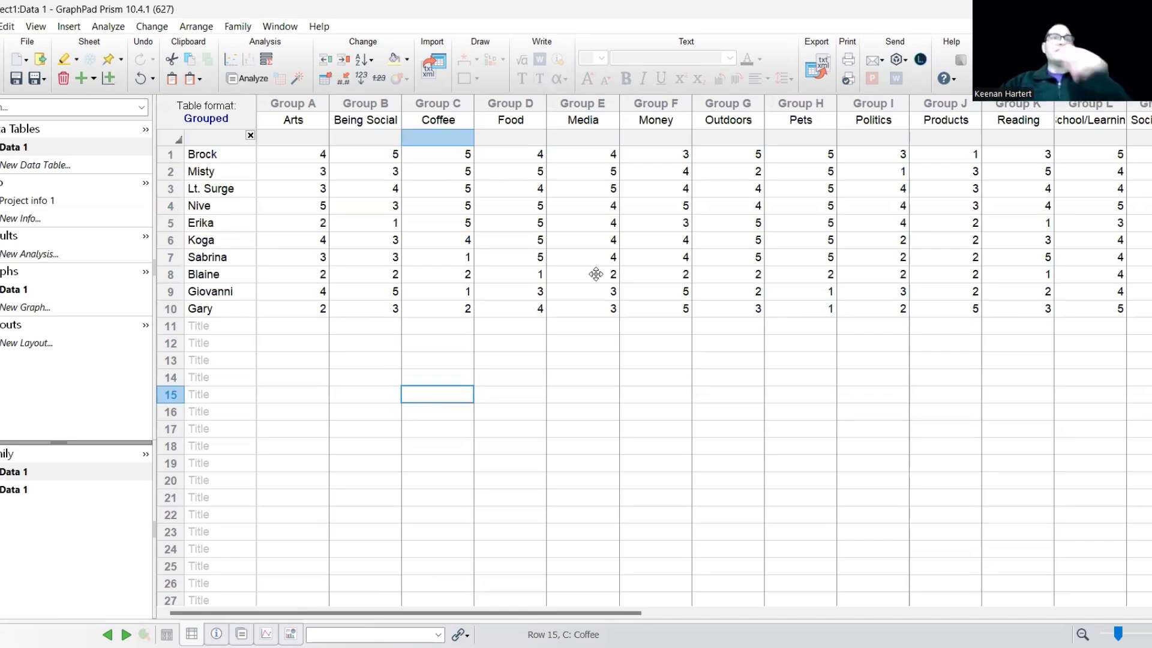
{"action": "left_click_drag", "start_coordinate": [204, 154], "coordinate": [236, 315]}
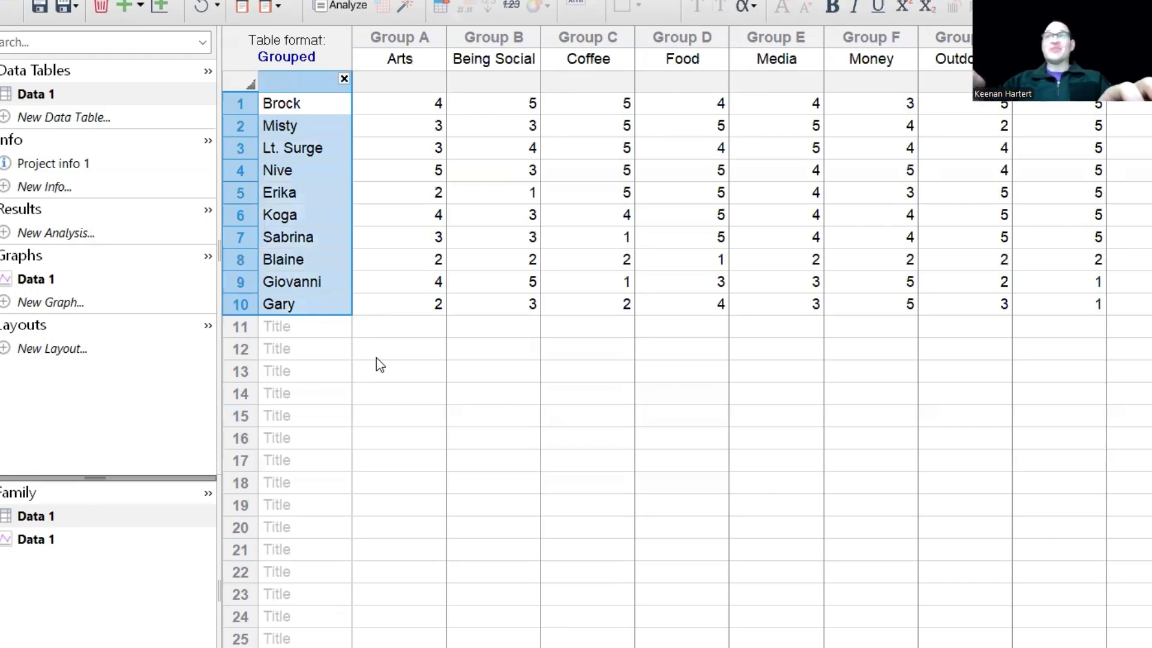
{"action": "left_click", "coordinate": [490, 354]}
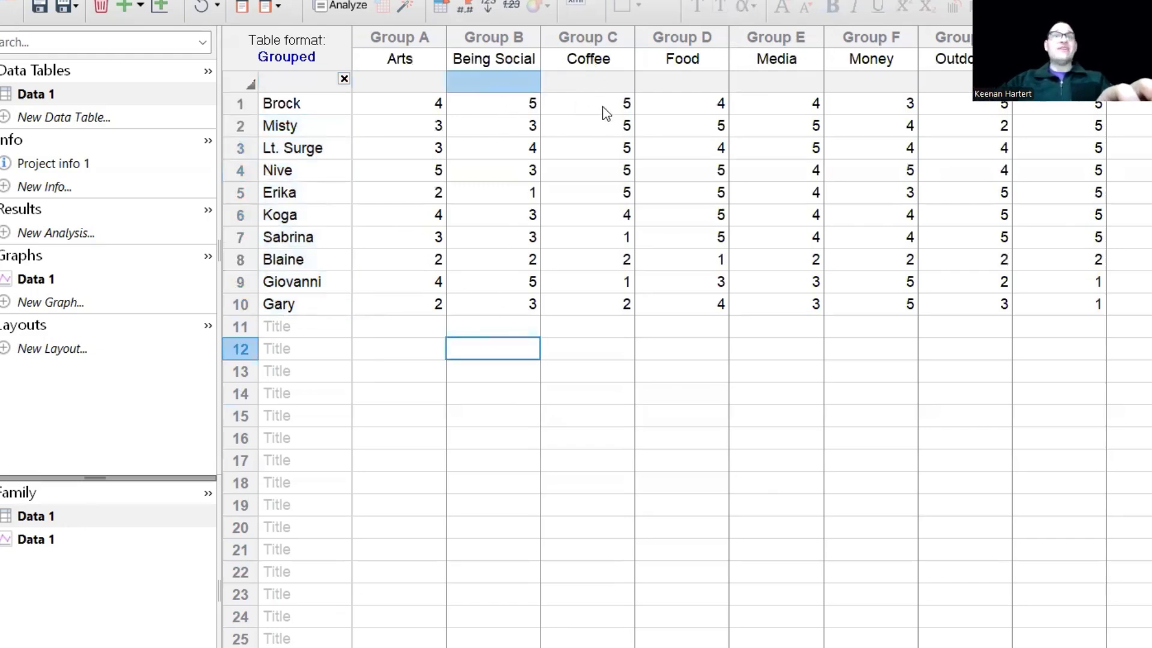
{"action": "left_click_drag", "start_coordinate": [607, 111], "coordinate": [606, 129]}
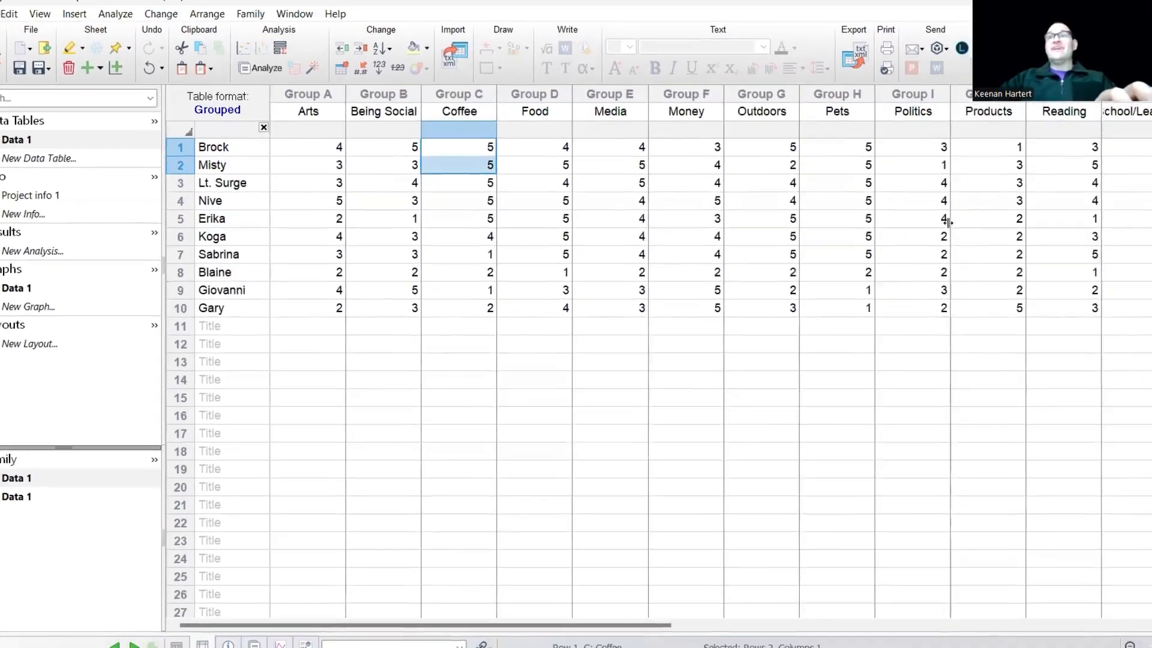
{"action": "left_click", "coordinate": [939, 257]}
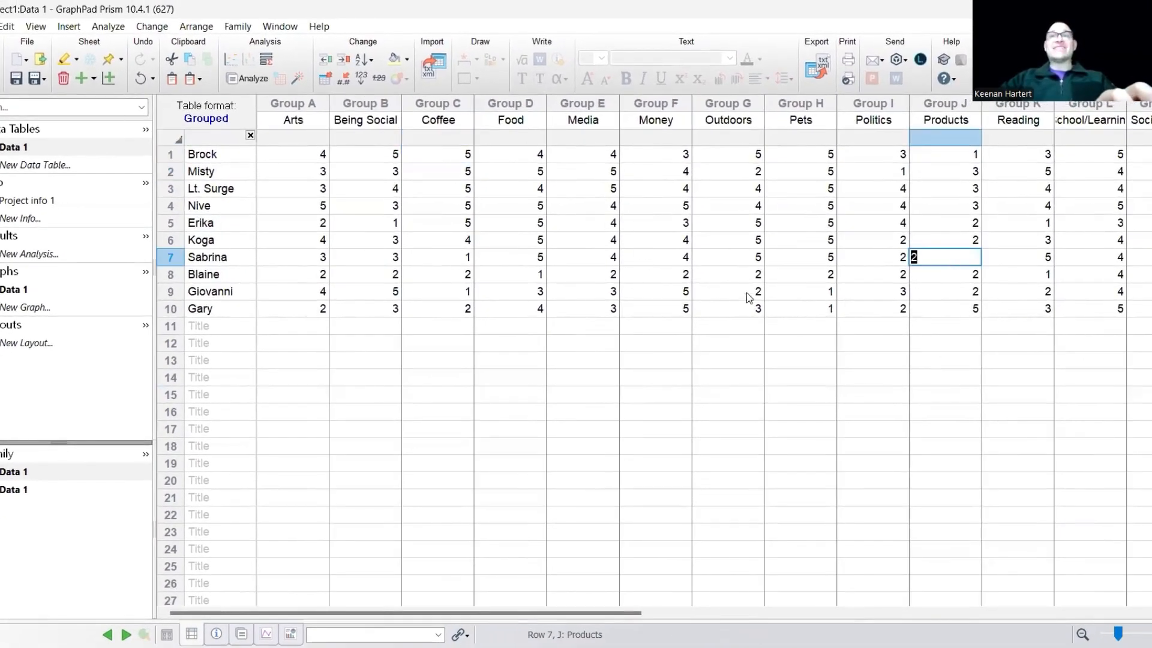
{"action": "left_click", "coordinate": [701, 364]}
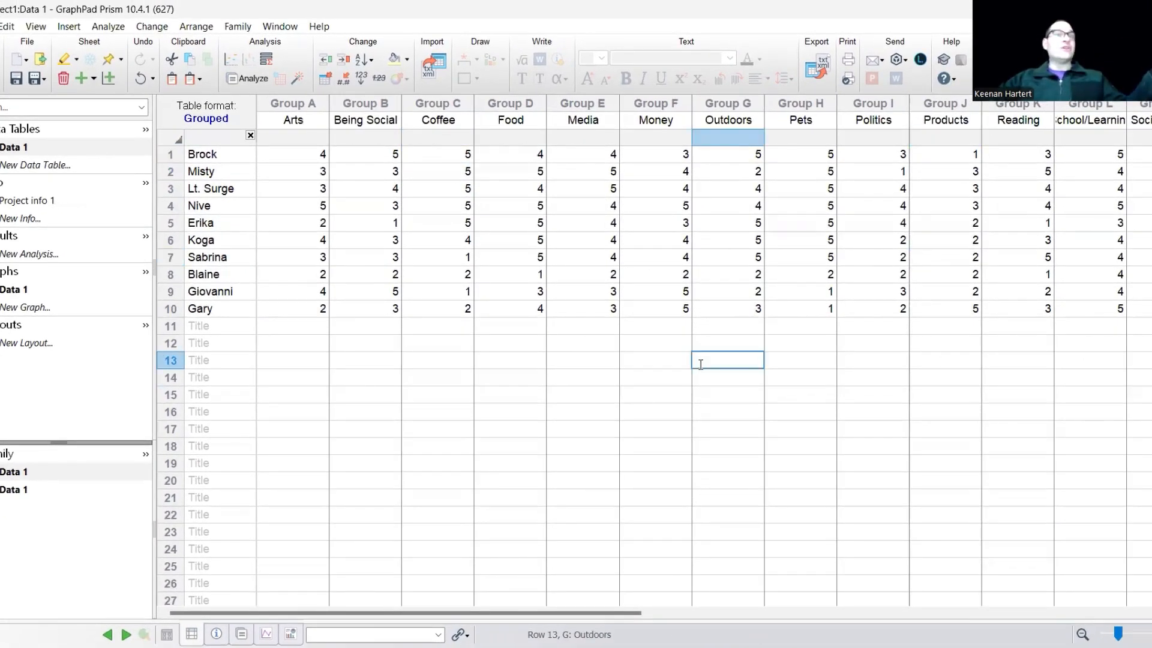
Create a grouped heat map of Data 1 using the Viridis heat map style.
{"action": "left_click", "coordinate": [36, 307]}
{"action": "left_click", "coordinate": [699, 513]}
{"action": "left_click", "coordinate": [78, 291]}
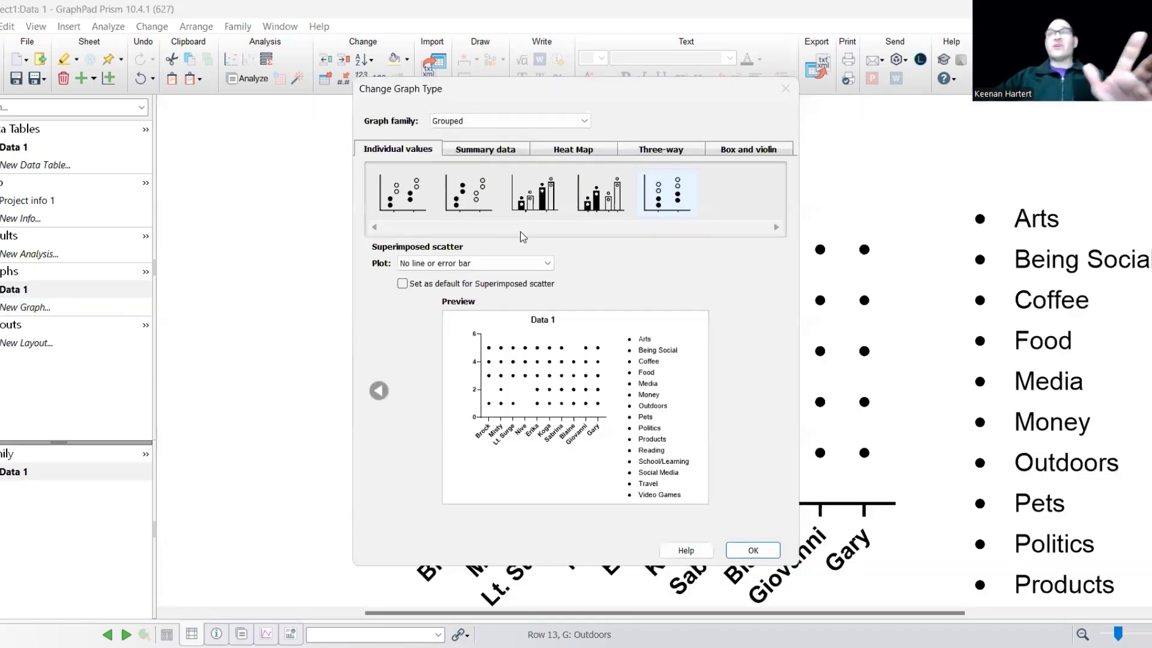
{"action": "left_click", "coordinate": [487, 151]}
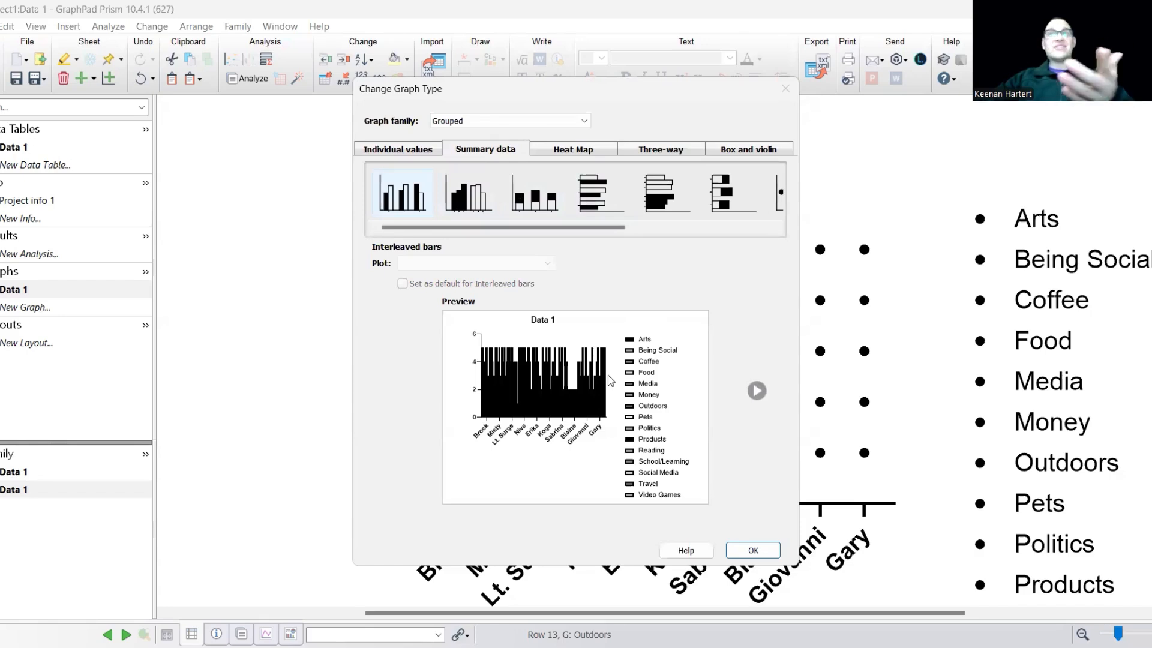
{"action": "left_click", "coordinate": [591, 151]}
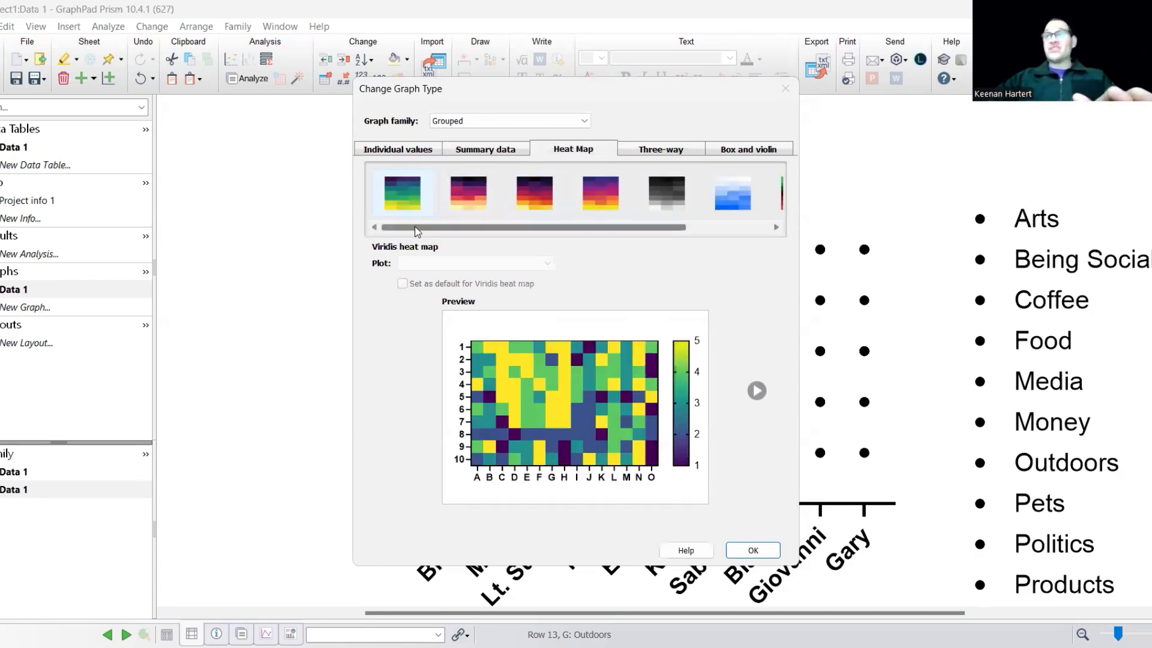
{"action": "left_click", "coordinate": [752, 549]}
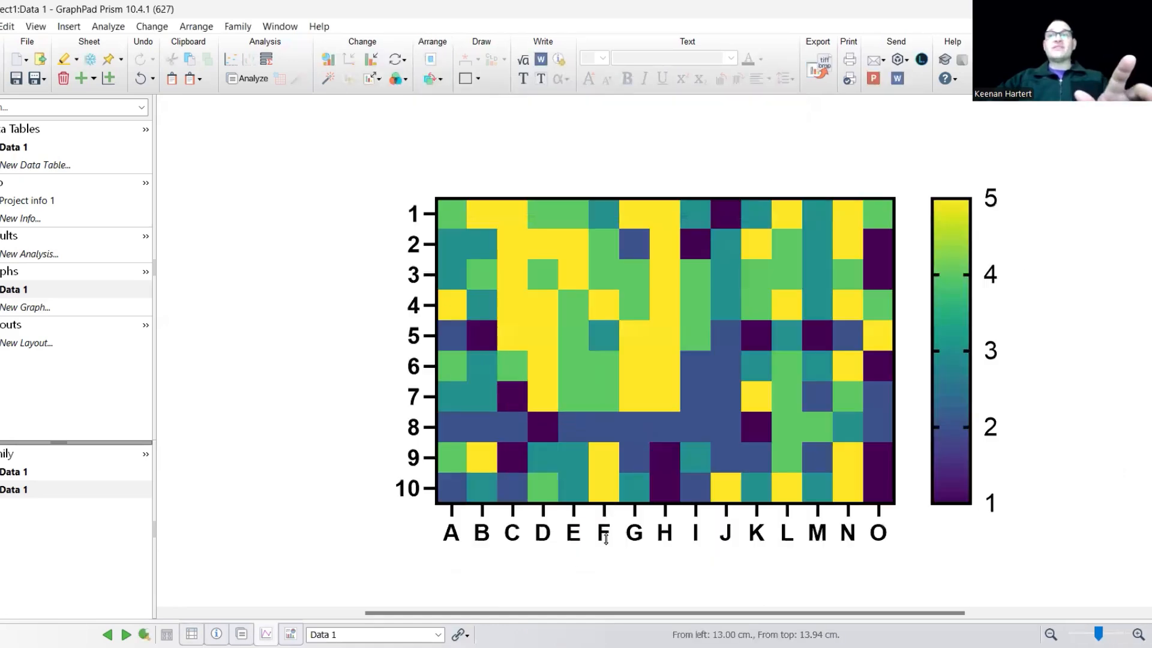
Add black cell borders to the heat map and label each cell with its value.
{"action": "double_click", "coordinate": [605, 538]}
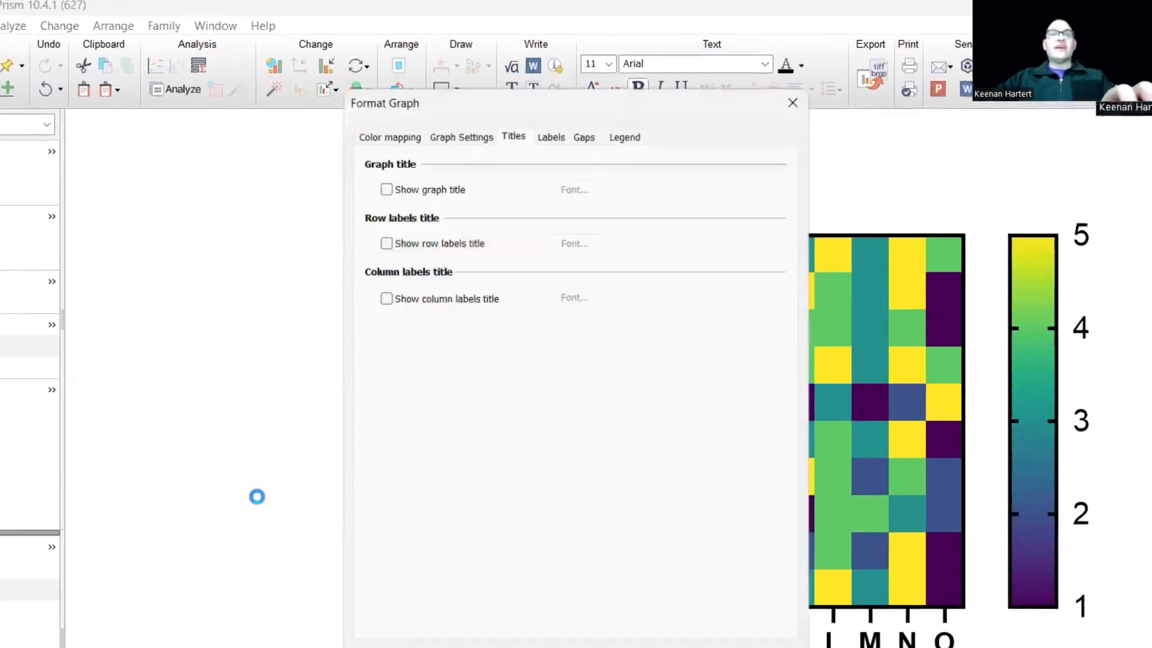
{"action": "left_click", "coordinate": [457, 136]}
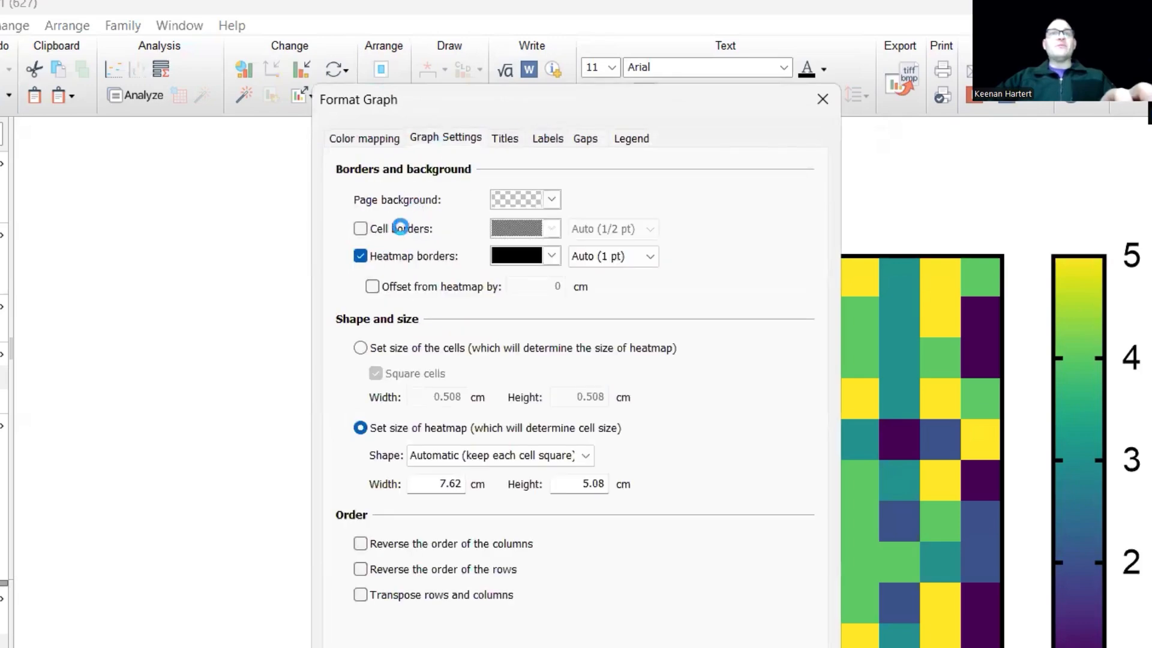
{"action": "left_click", "coordinate": [398, 228]}
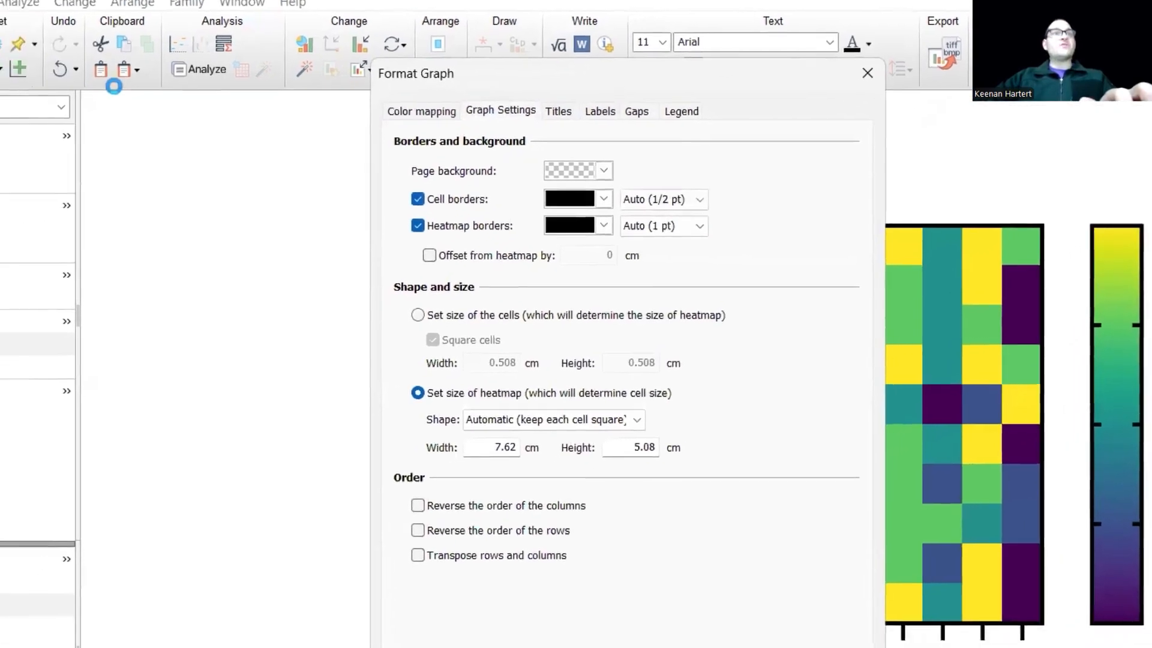
{"action": "left_click", "coordinate": [231, 75]}
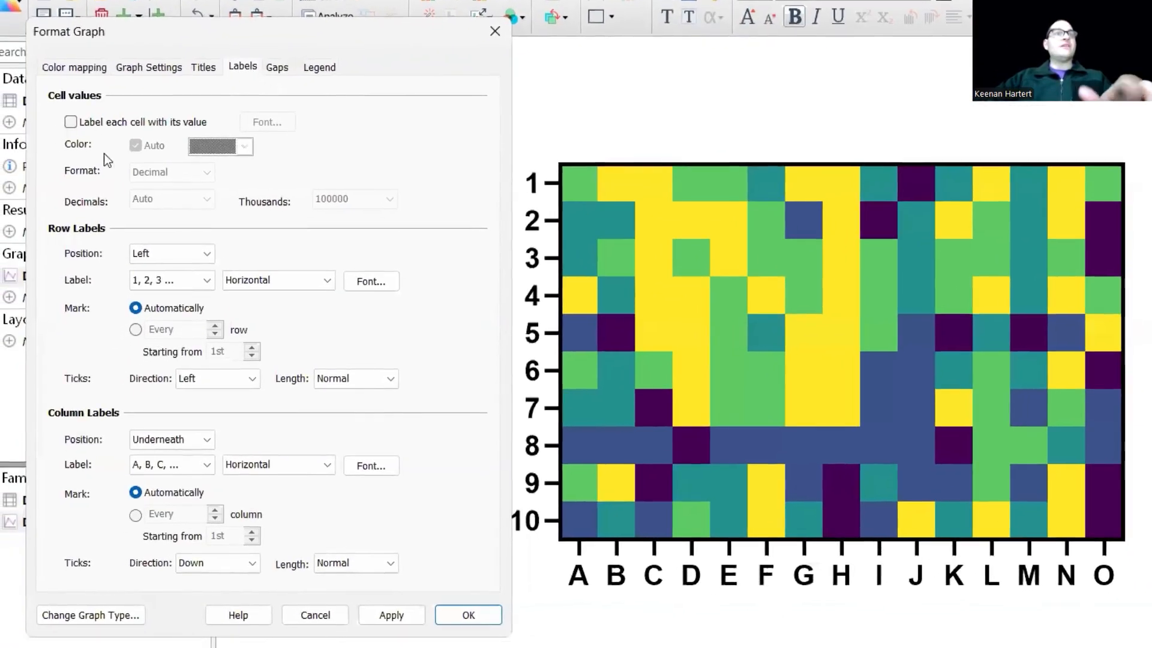
{"action": "left_click", "coordinate": [99, 120]}
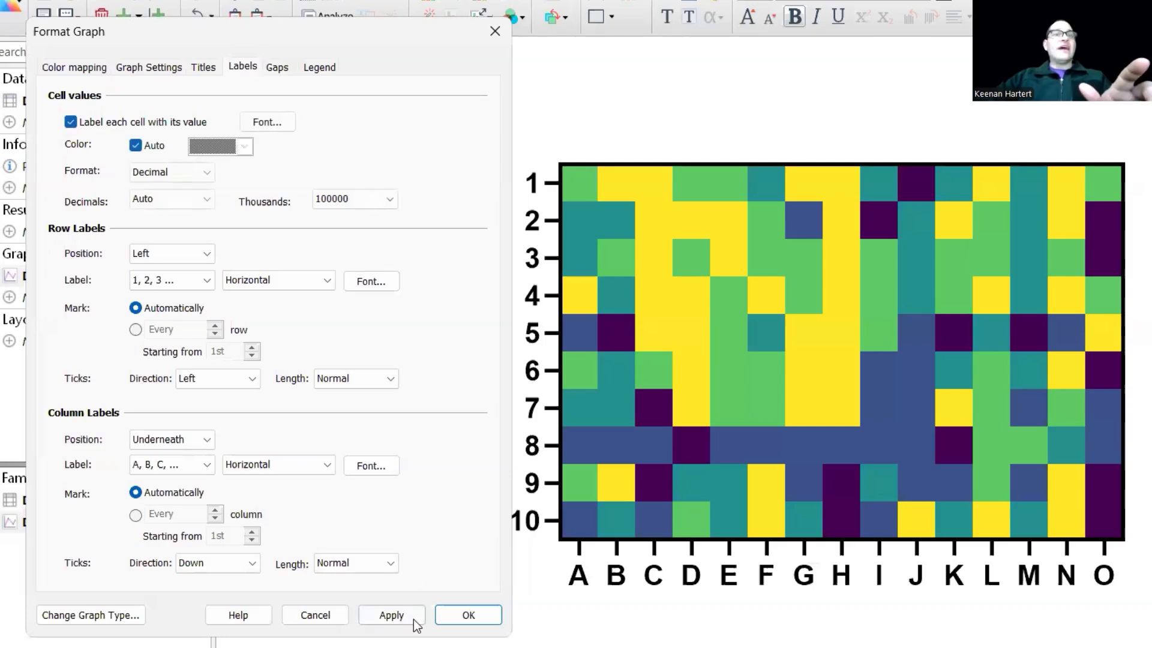
{"action": "left_click", "coordinate": [391, 615]}
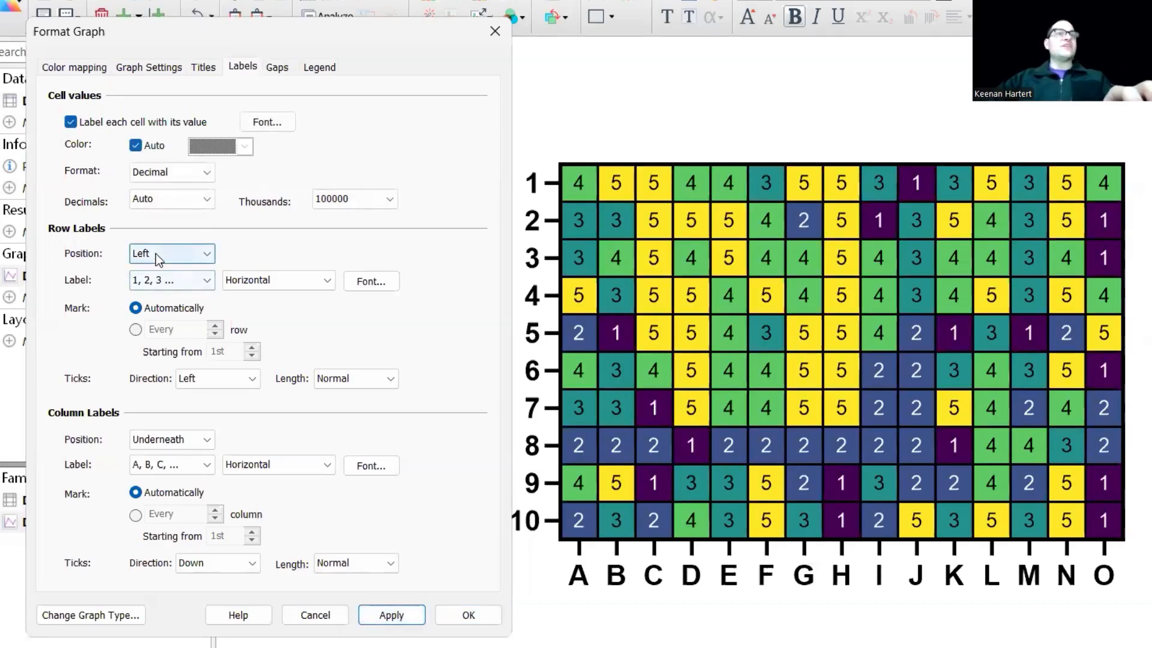
Label the heat map with row titles and column titles, marking every row and every column starting from the 1st.
{"action": "left_click", "coordinate": [159, 281]}
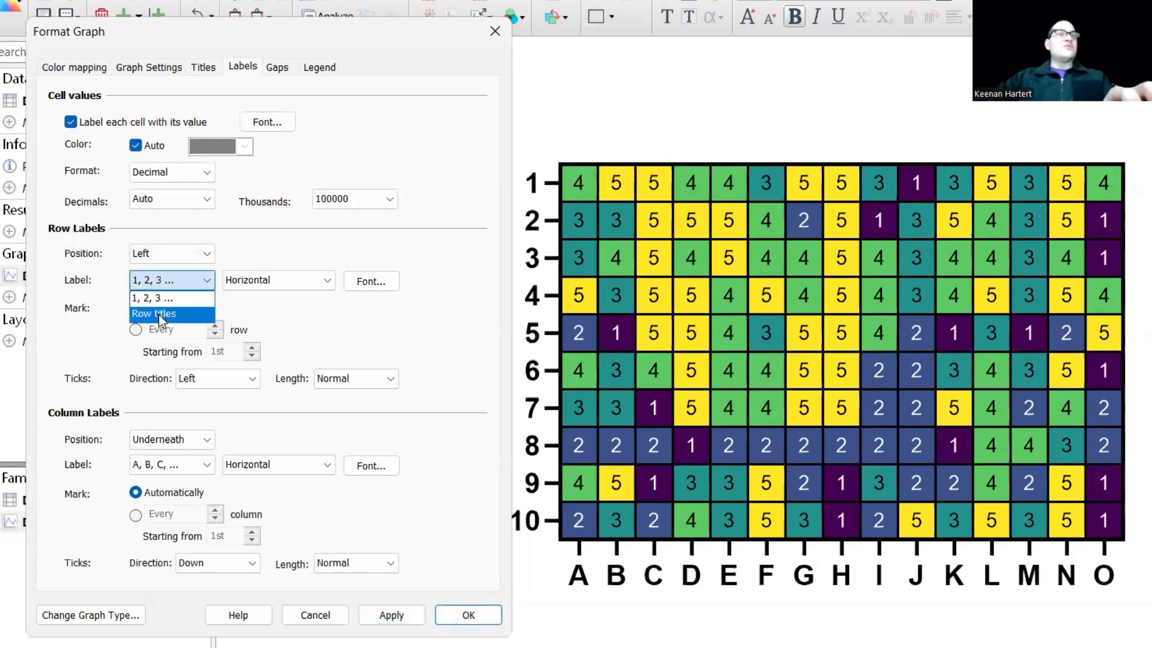
{"action": "left_click", "coordinate": [155, 318]}
{"action": "left_click", "coordinate": [173, 473]}
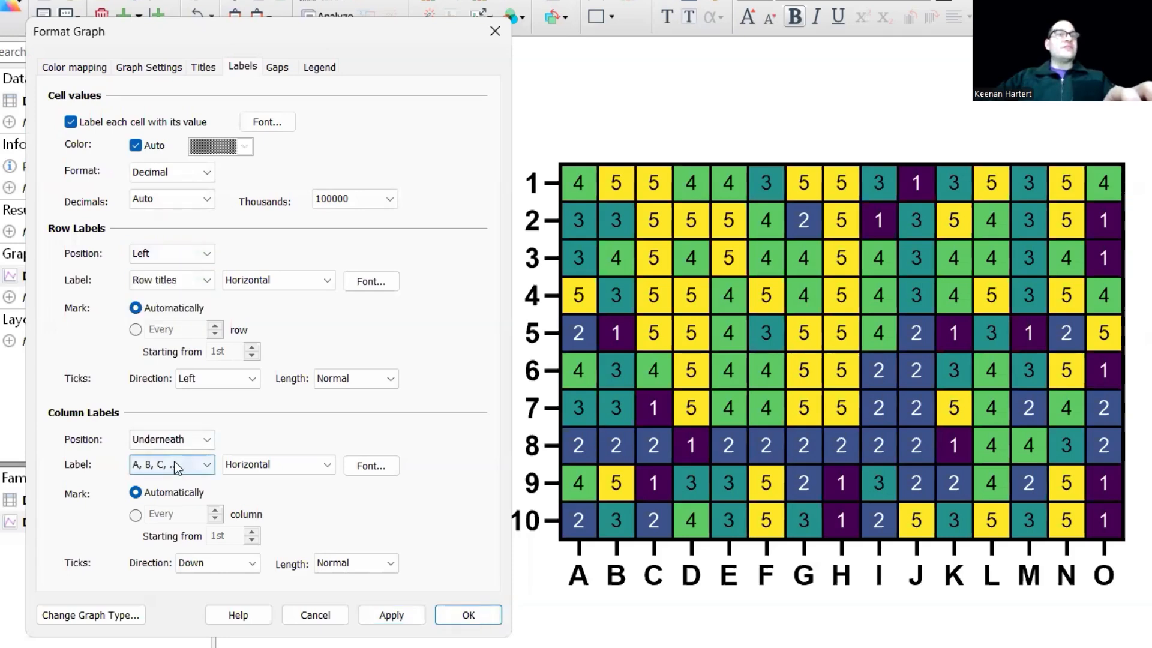
{"action": "left_click", "coordinate": [175, 499]}
{"action": "left_click", "coordinate": [135, 514]}
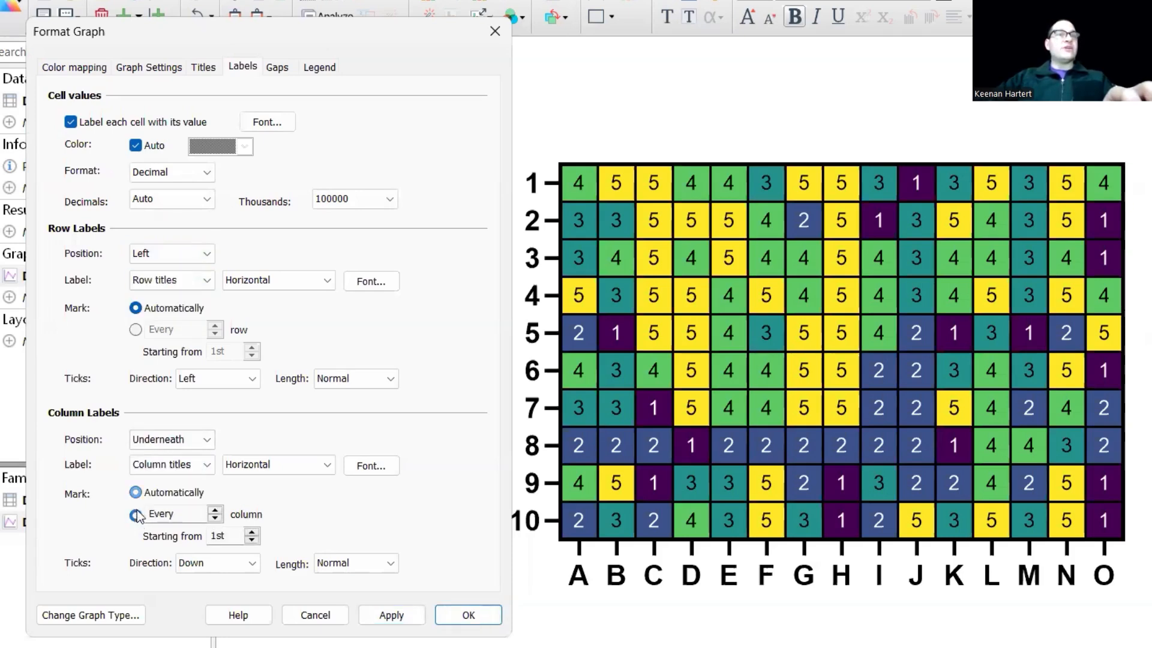
{"action": "left_click", "coordinate": [136, 330]}
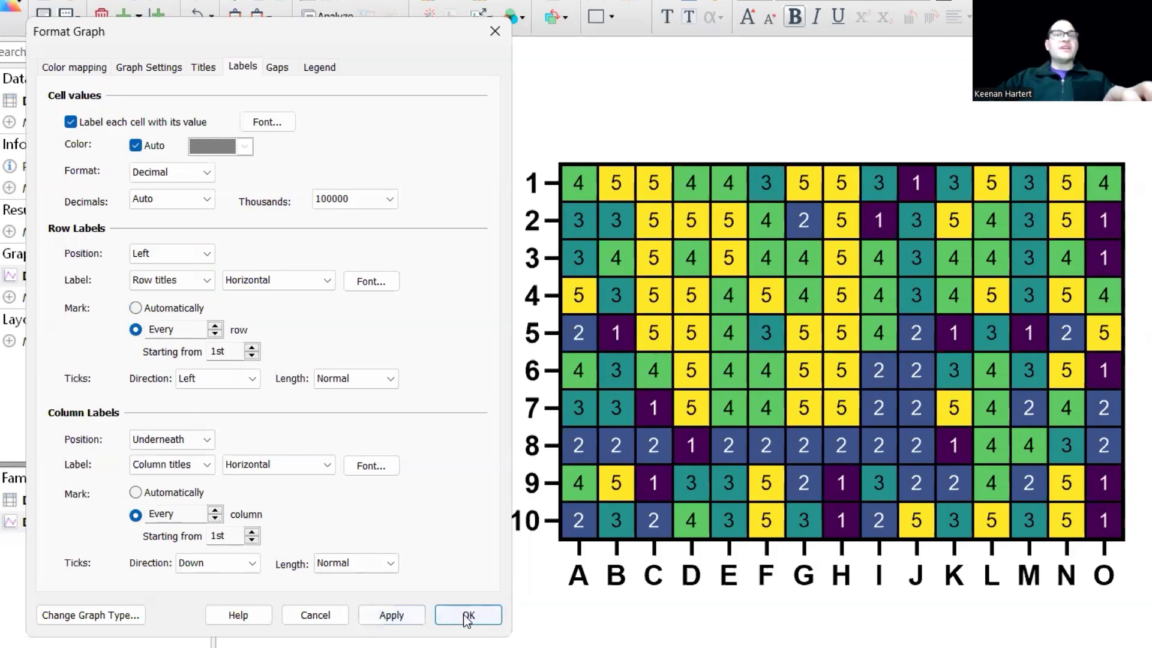
{"action": "left_click", "coordinate": [466, 615]}
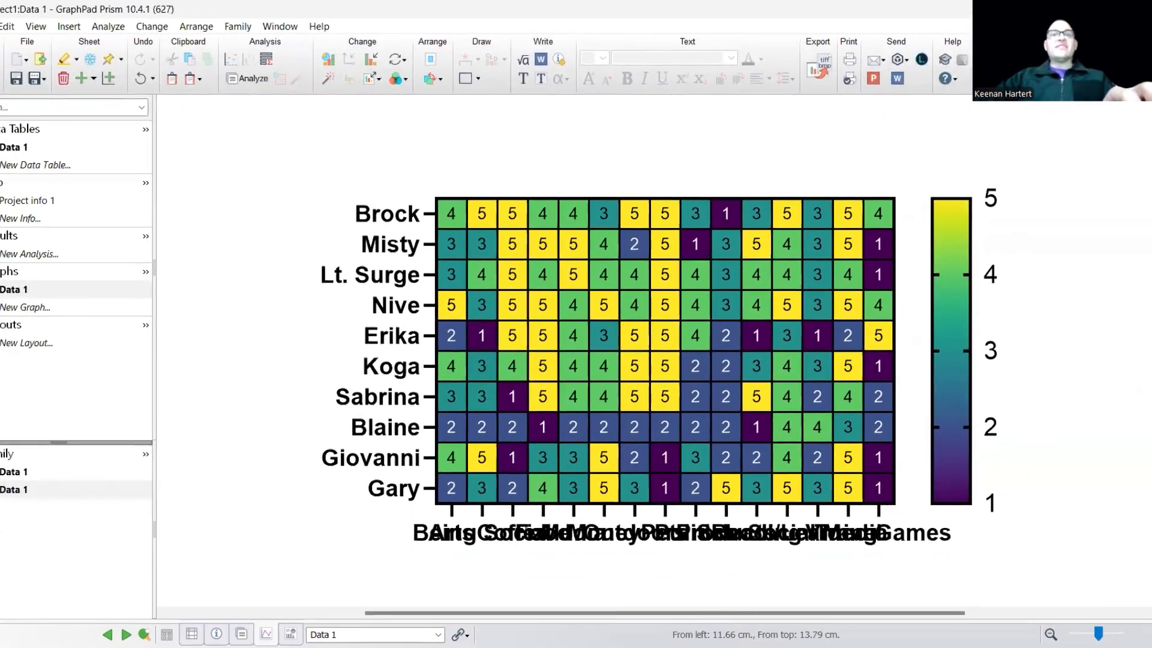
Reduce the font size of the column labels under the heat map to 5.
{"action": "left_click", "coordinate": [562, 561]}
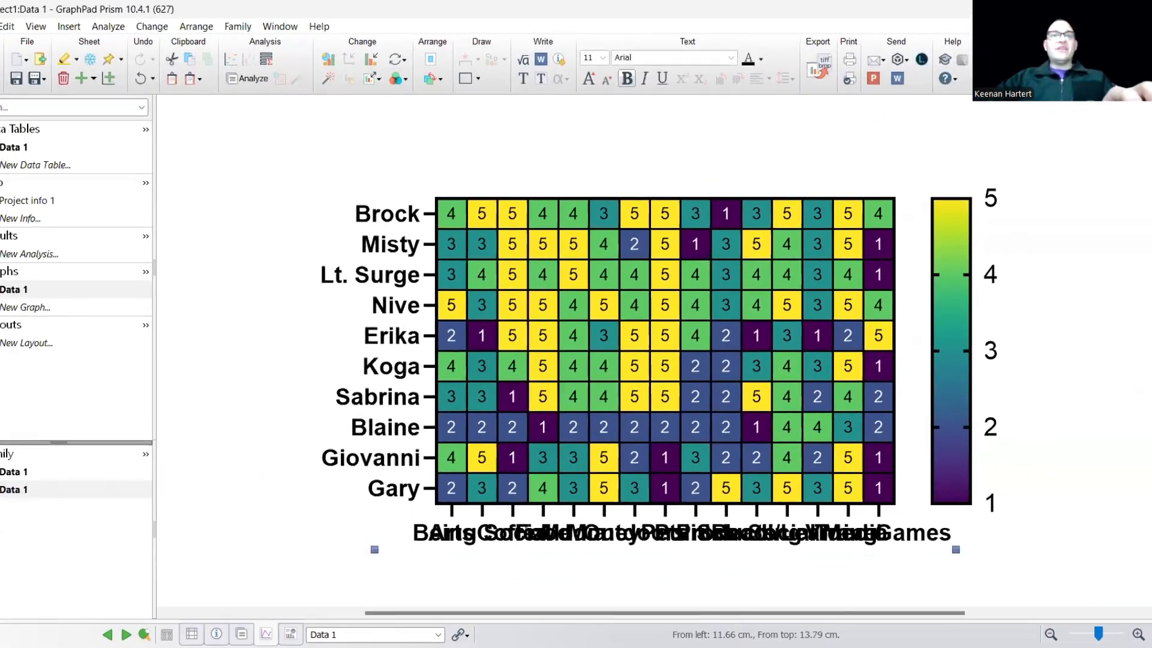
{"action": "left_click", "coordinate": [608, 80]}
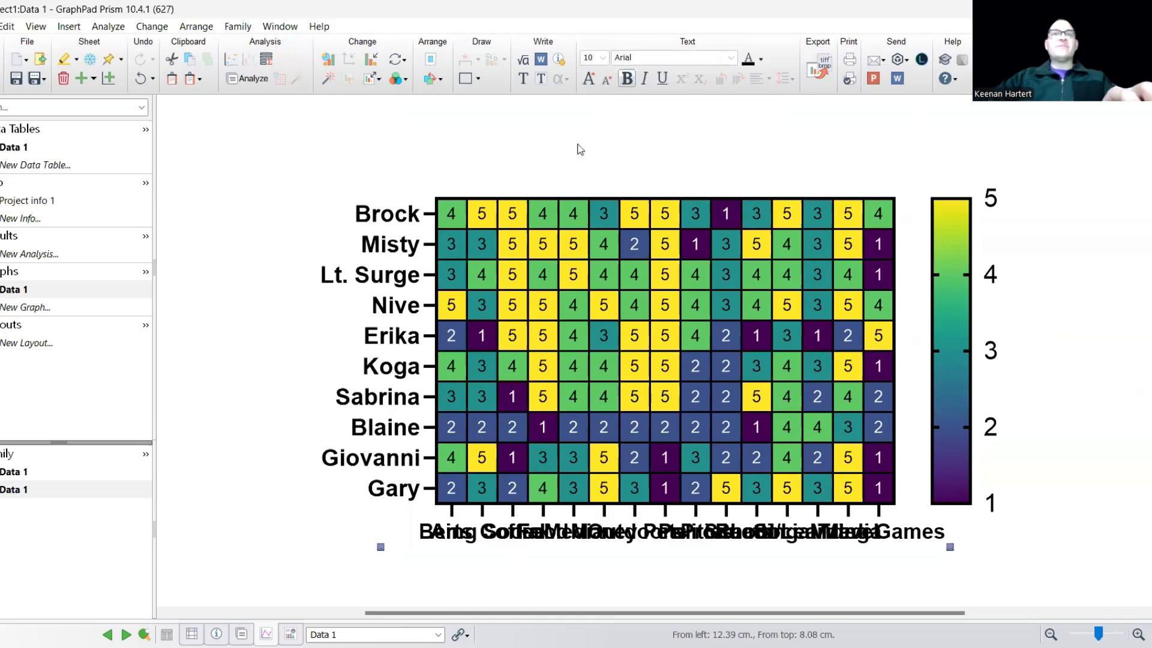
{"action": "left_click", "coordinate": [591, 59]}
{"action": "type", "text": "5"}
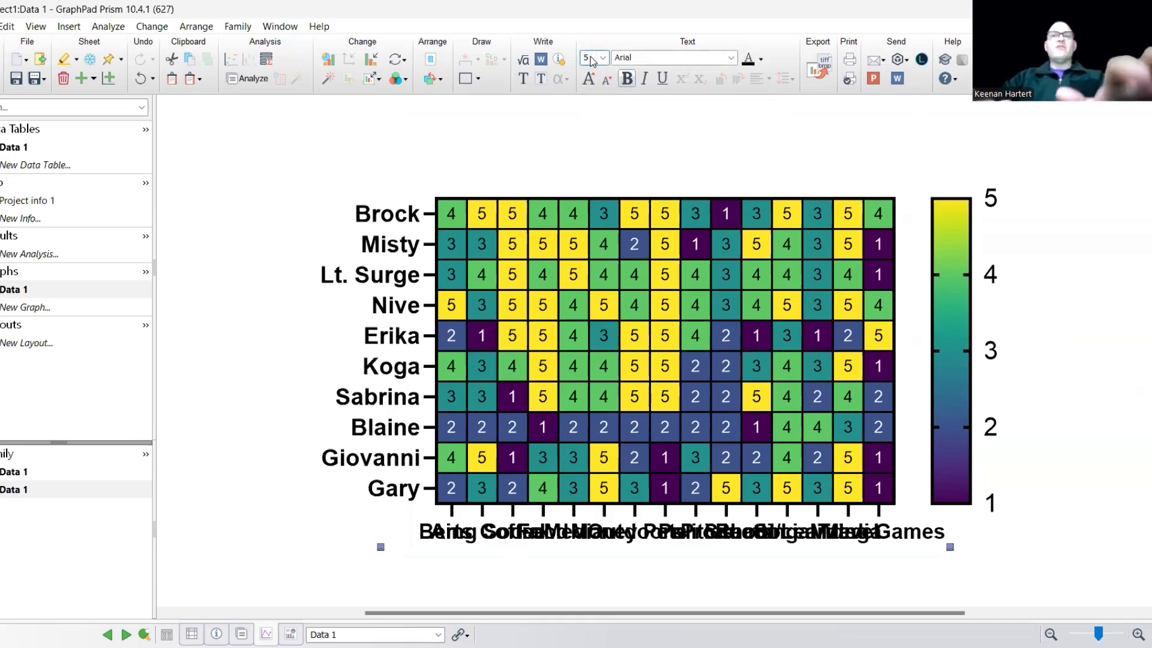
{"action": "key", "text": "Return"}
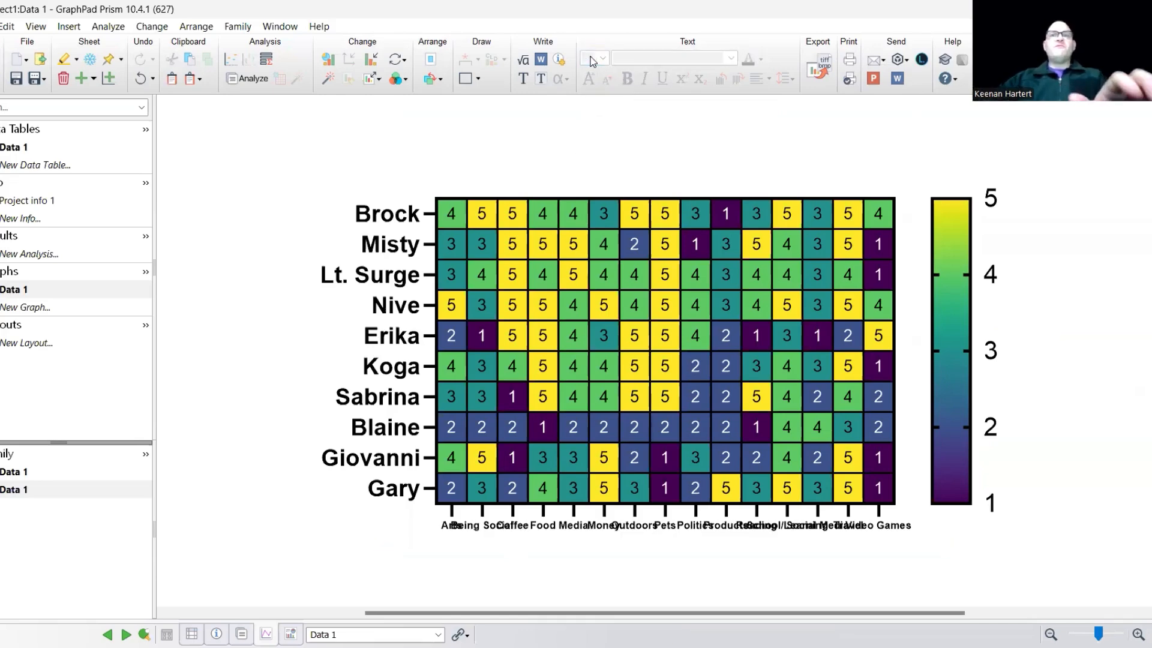
Set the orientation of the heat map's column labels to Angled (45 degrees).
{"action": "left_click", "coordinate": [526, 526]}
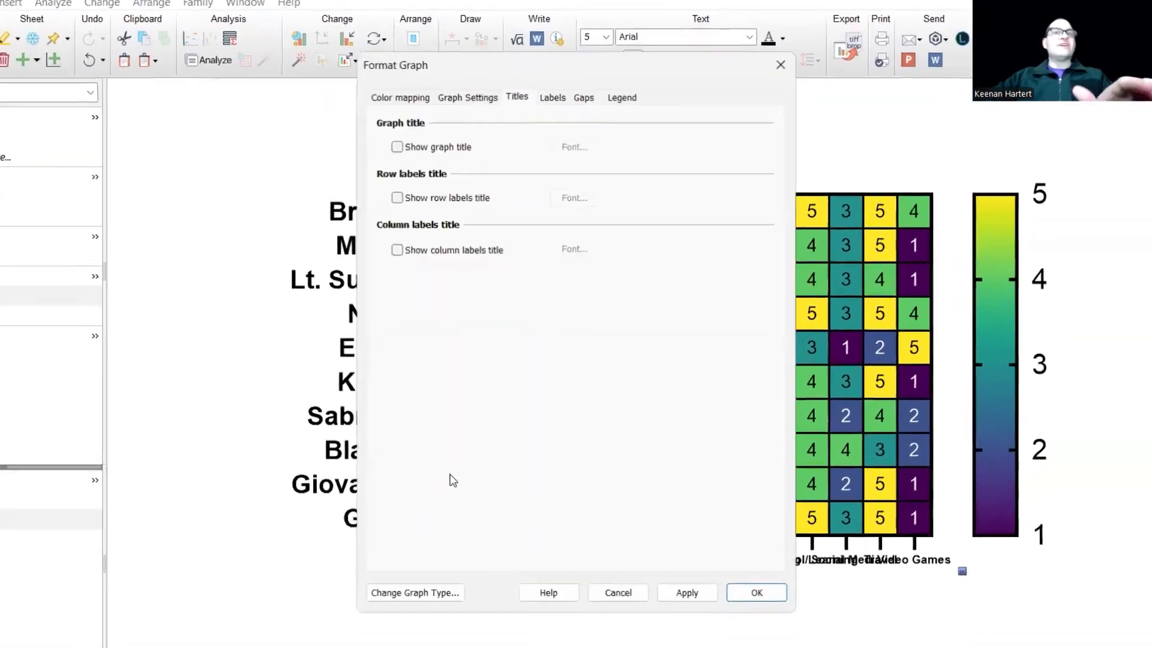
{"action": "left_click", "coordinate": [549, 82]}
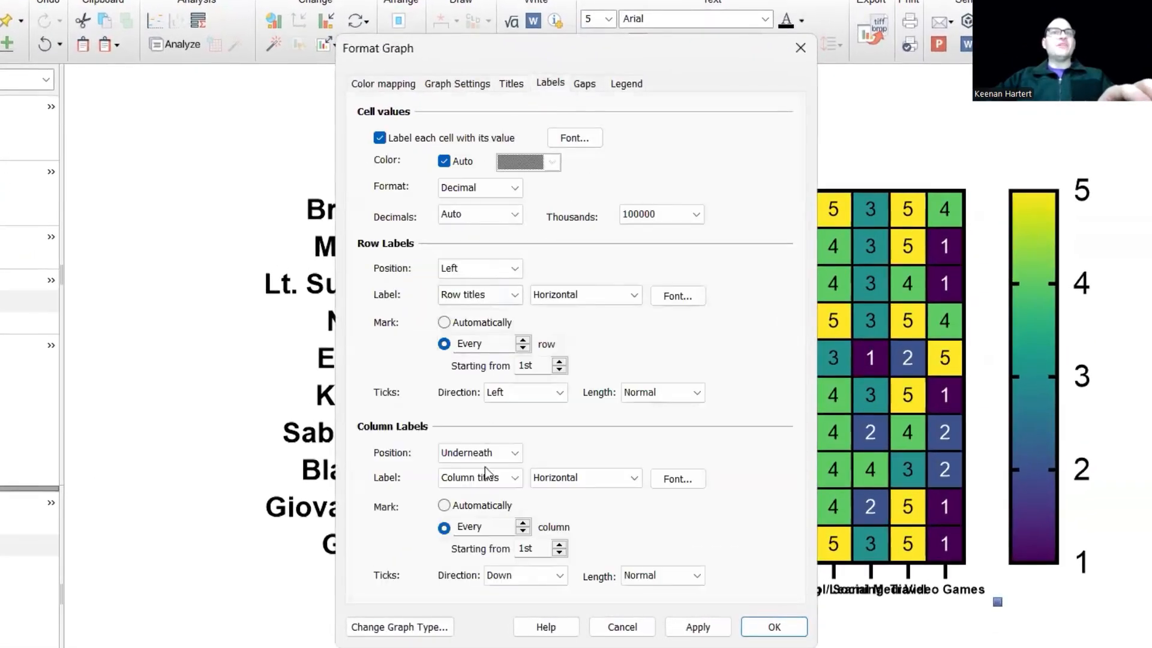
{"action": "left_click", "coordinate": [554, 477]}
{"action": "left_click", "coordinate": [570, 468]}
{"action": "left_click", "coordinate": [569, 473]}
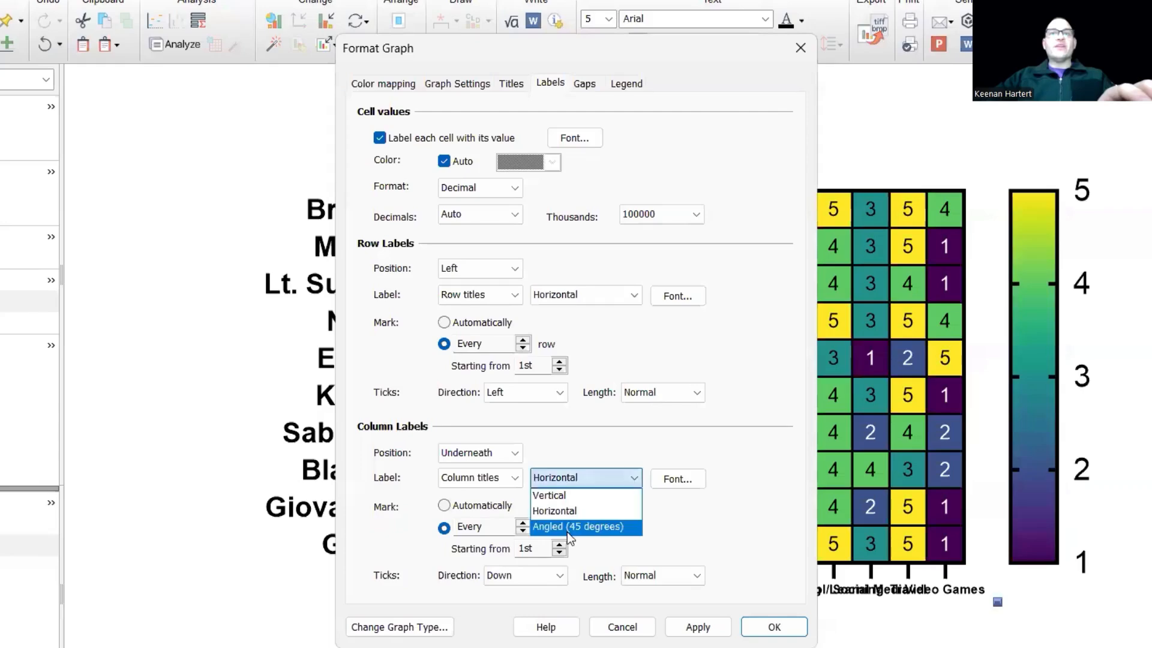
{"action": "left_click", "coordinate": [567, 525]}
{"action": "left_click", "coordinate": [769, 624]}
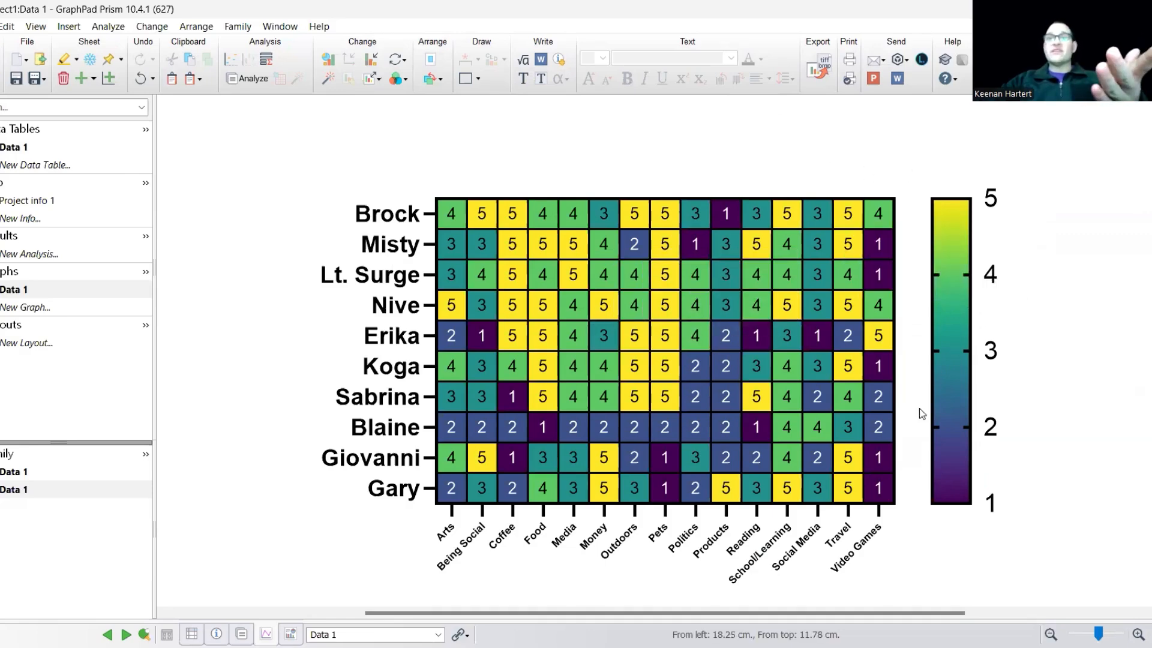
Change the heat map's colormap to Double gradient and move the format dialog off the graph.
{"action": "mouse_move", "coordinate": [944, 318]}
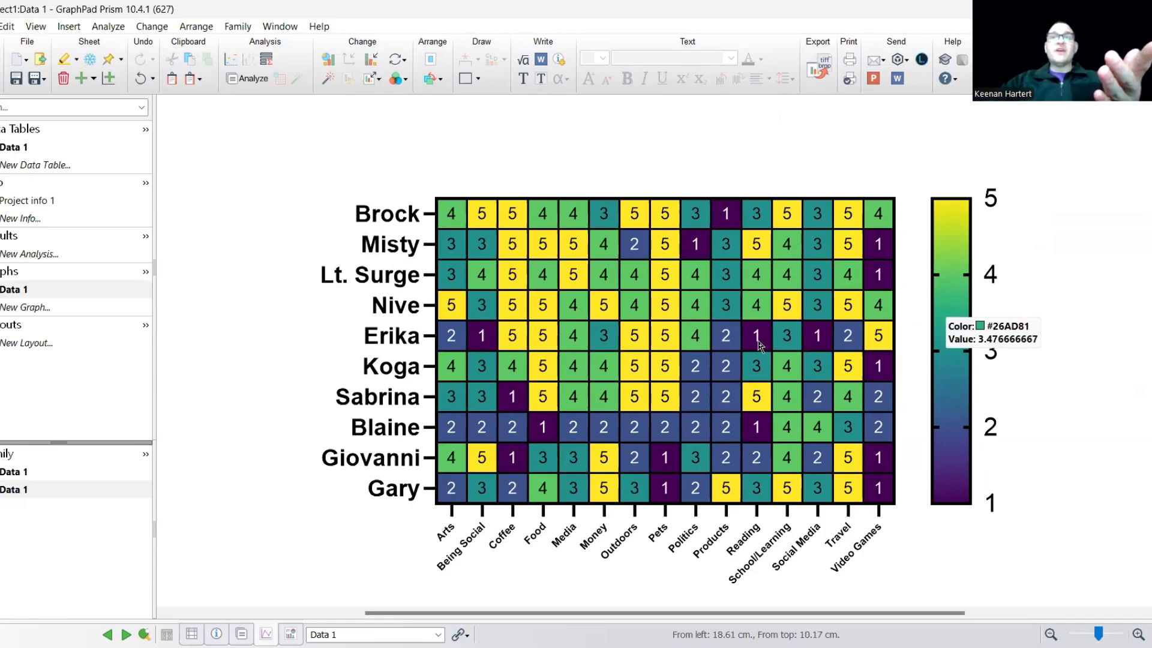
{"action": "left_click", "coordinate": [452, 403]}
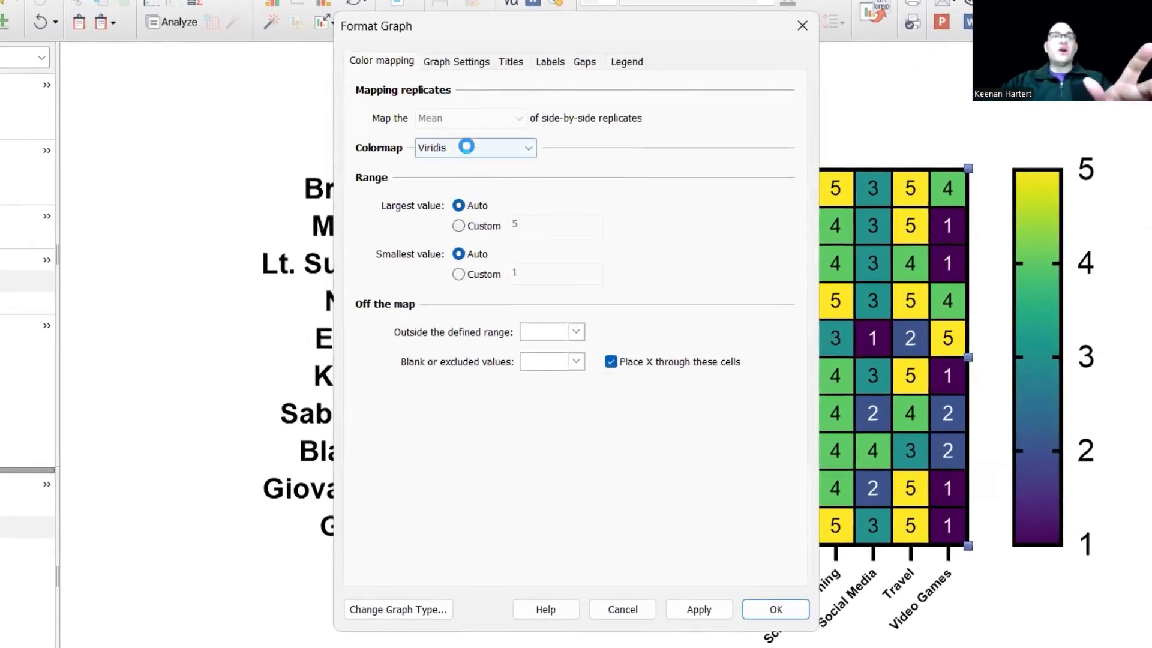
{"action": "left_click", "coordinate": [466, 146]}
{"action": "left_click", "coordinate": [474, 197]}
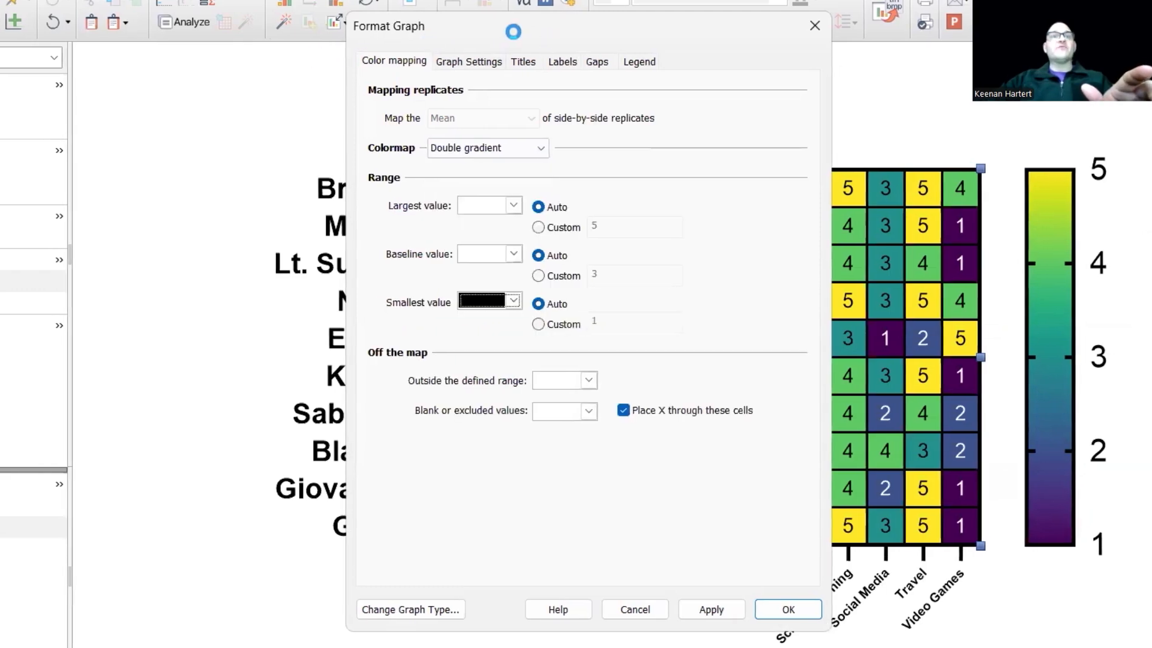
{"action": "left_click_drag", "start_coordinate": [501, 32], "coordinate": [30, 50]}
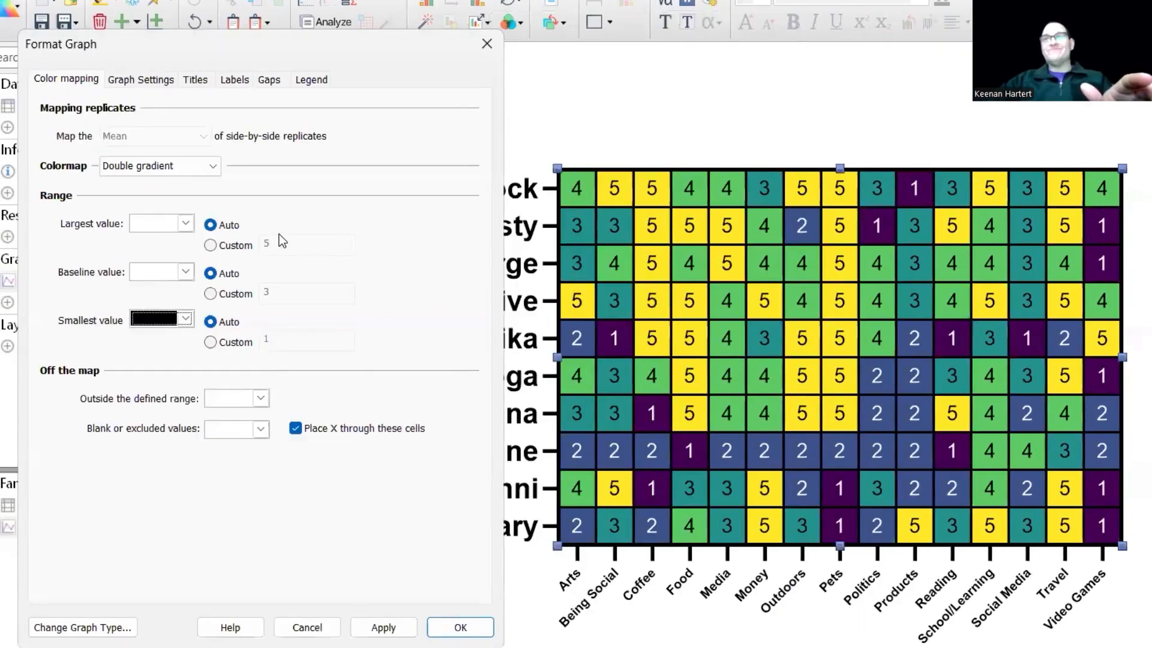
Colour the largest value green (D6) and the smallest value red (D3) in the gradient, and apply it to the heat map.
{"action": "left_click", "coordinate": [184, 224]}
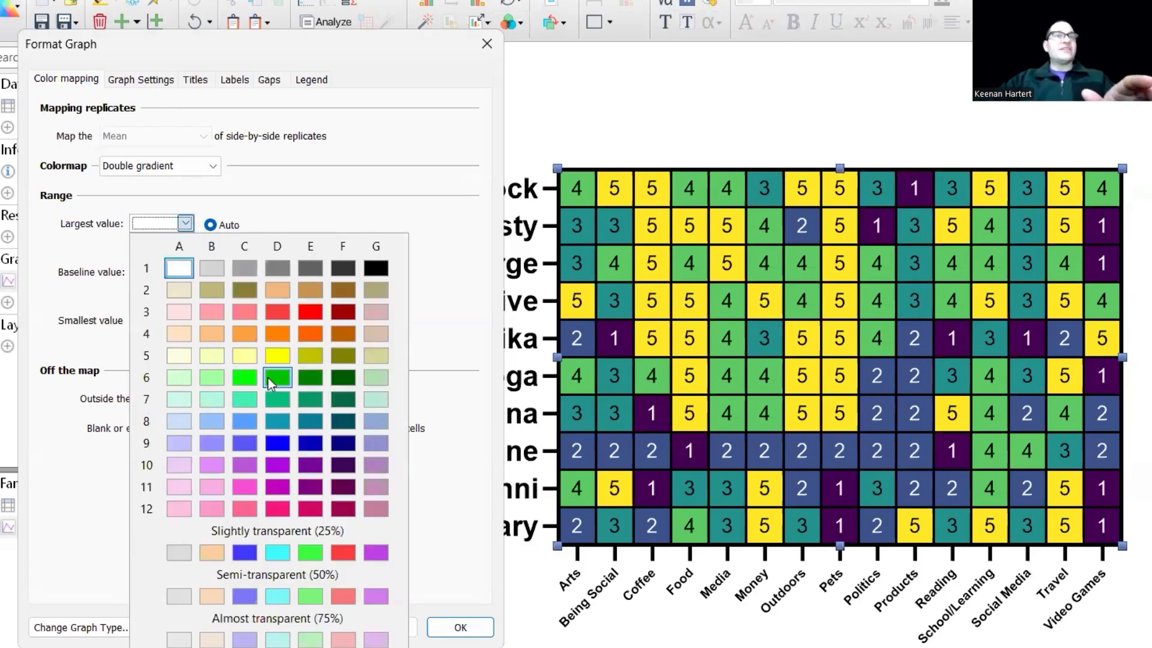
{"action": "left_click", "coordinate": [270, 379]}
{"action": "left_click", "coordinate": [186, 324]}
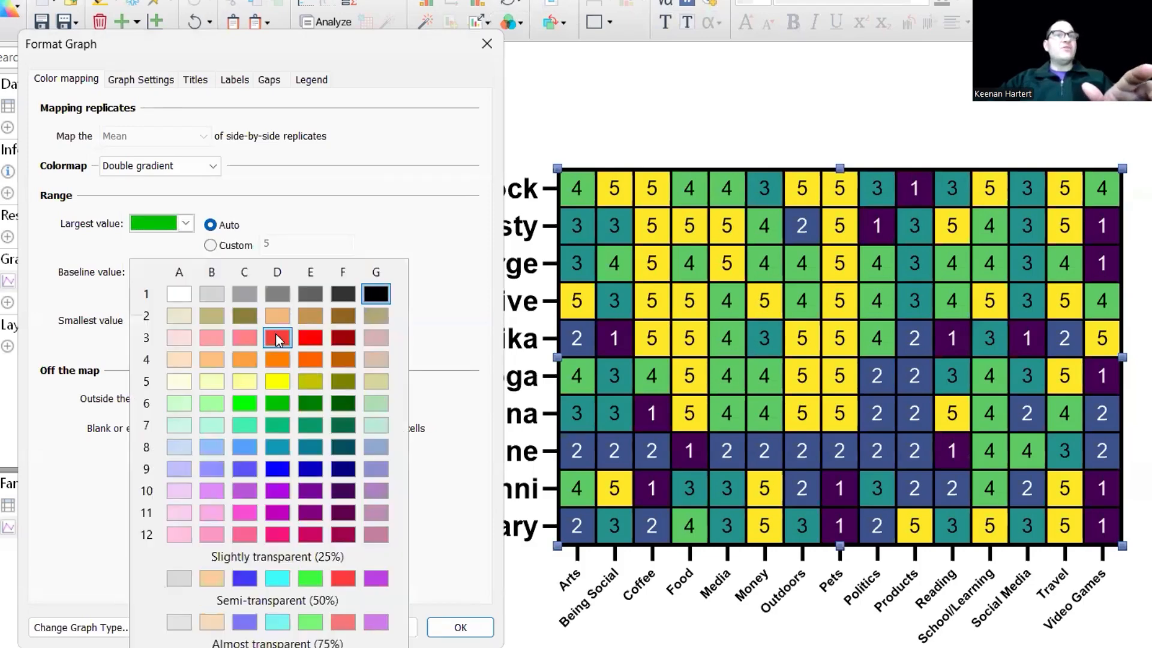
{"action": "left_click", "coordinate": [275, 334]}
{"action": "left_click", "coordinate": [384, 630]}
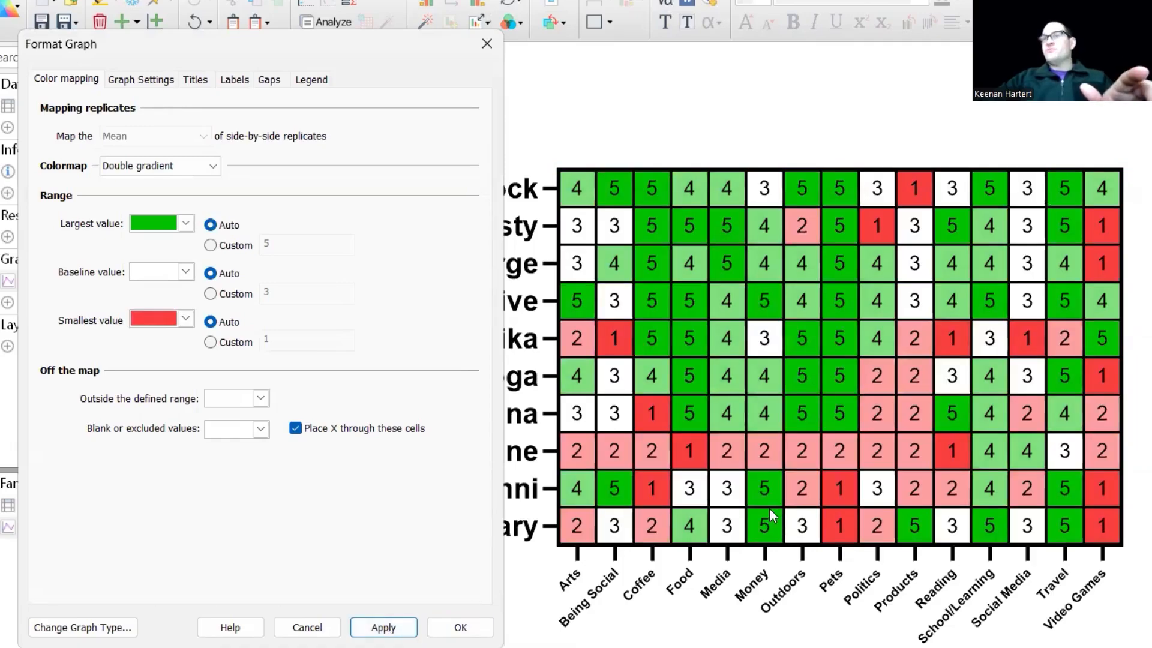
Accept the heat map's double gradient colour settings and close the format dialog.
{"action": "left_click", "coordinate": [460, 627]}
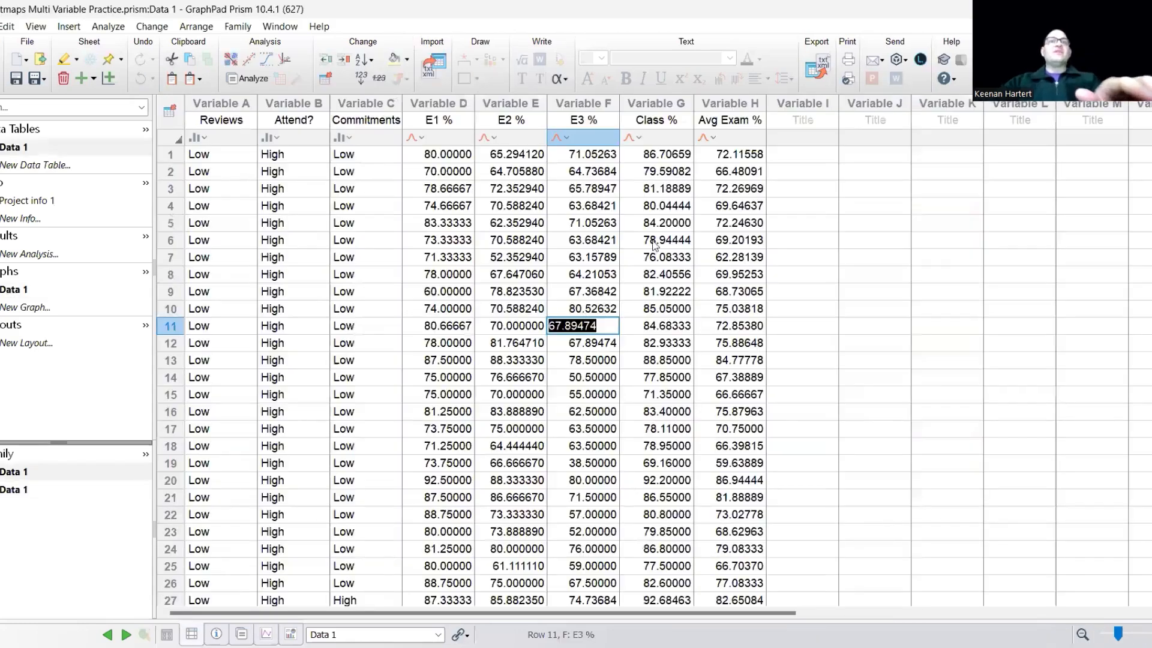
Examine the Reviews, Attend?, Commitments, exam and class percentage variables in the Heatmaps Multi Variable Practice data table.
{"action": "left_click", "coordinate": [582, 226]}
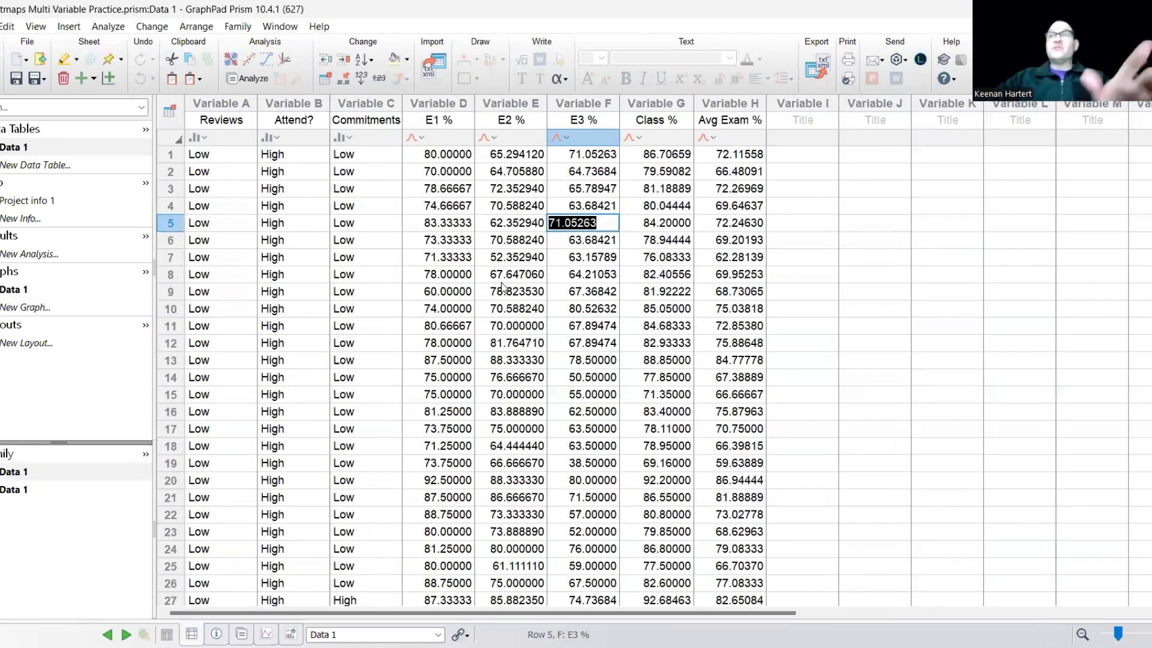
{"action": "left_click", "coordinate": [479, 277]}
{"action": "left_click", "coordinate": [459, 275]}
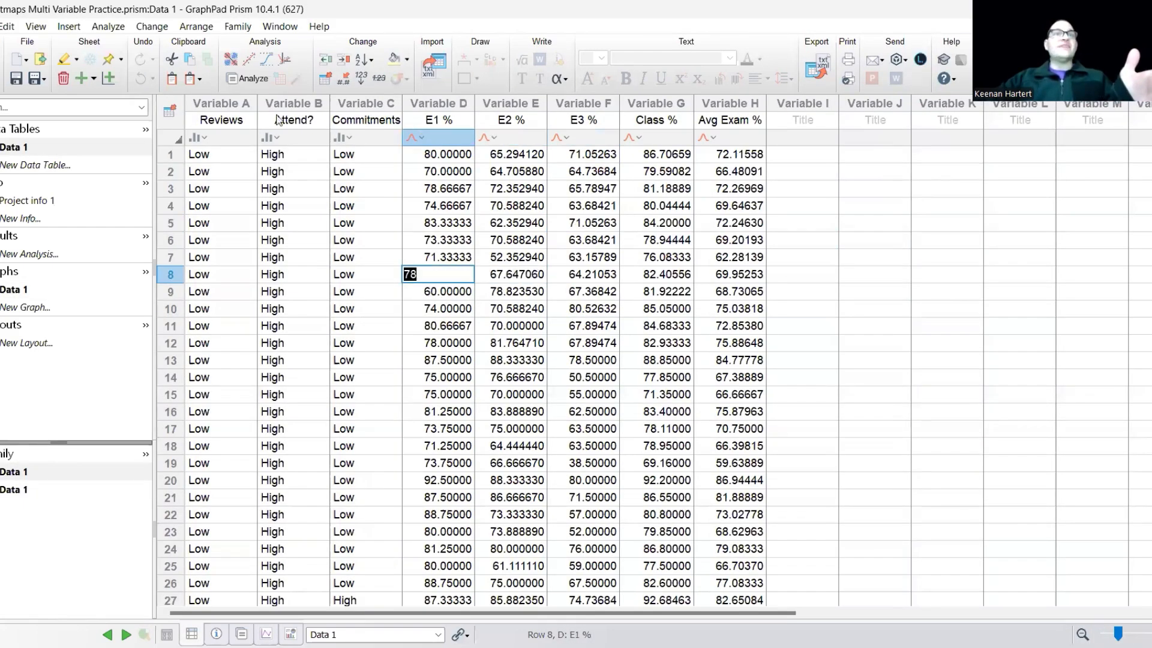
{"action": "left_click", "coordinate": [215, 135]}
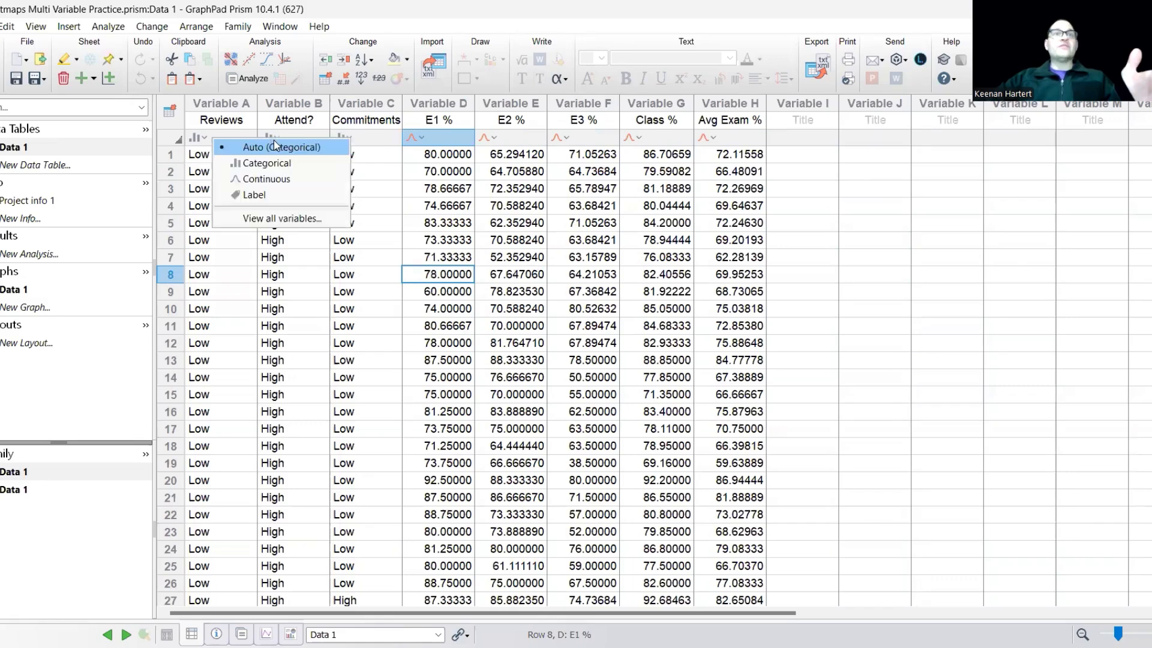
{"action": "left_click", "coordinate": [219, 118]}
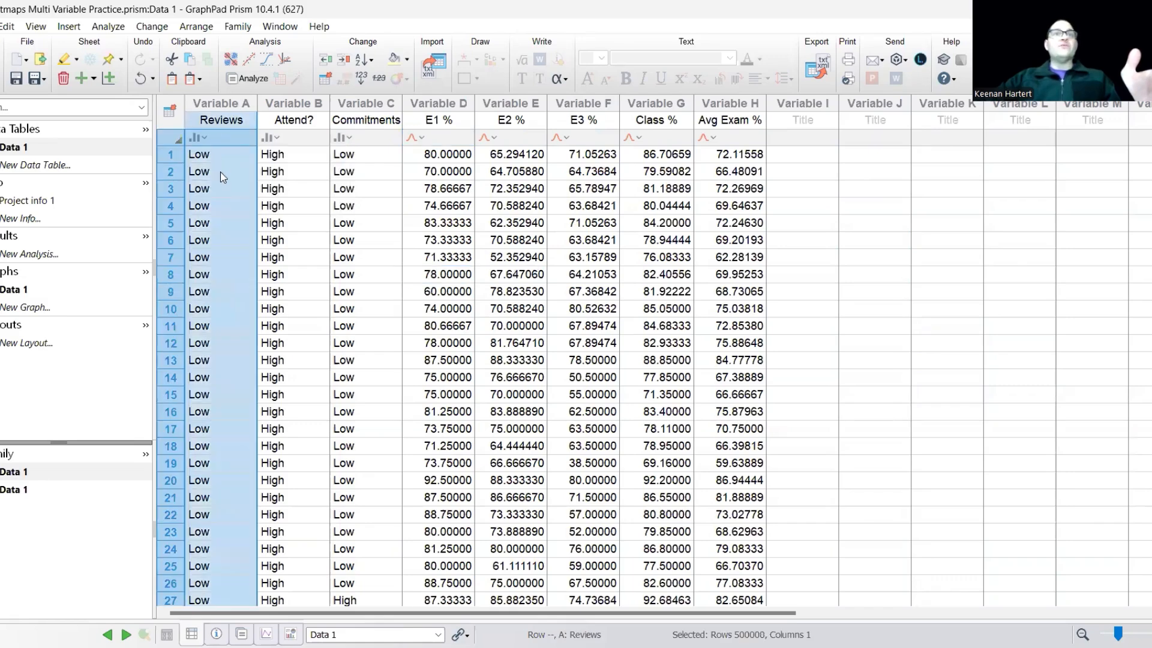
{"action": "left_click", "coordinate": [292, 120]}
{"action": "left_click", "coordinate": [308, 226]}
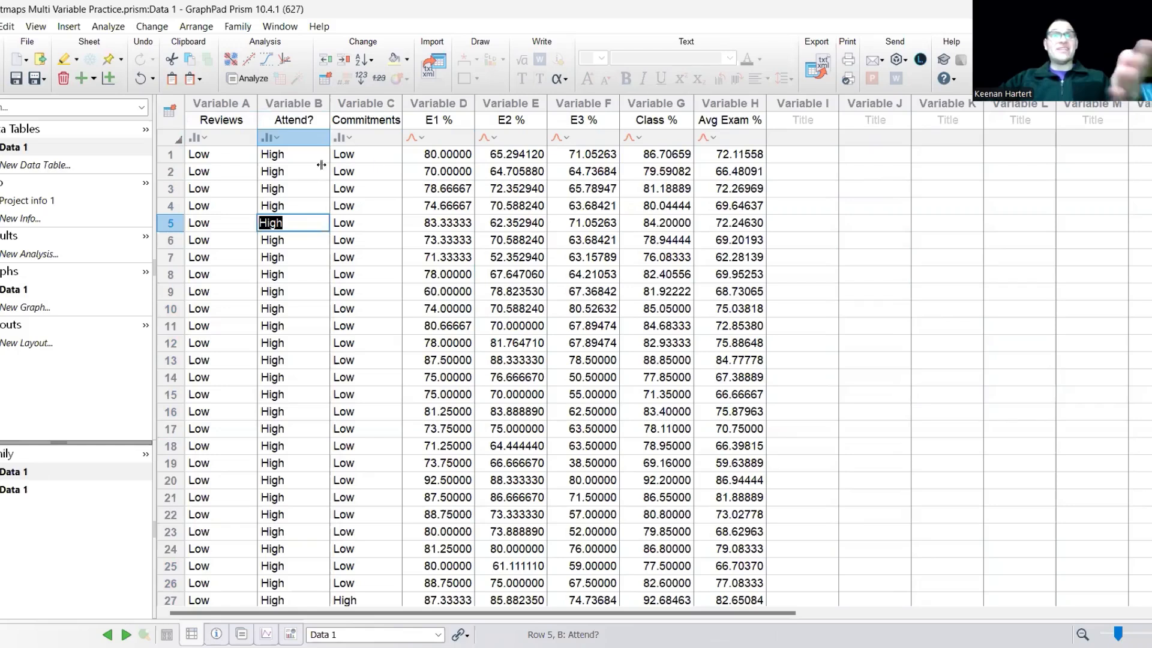
{"action": "left_click", "coordinate": [359, 122]}
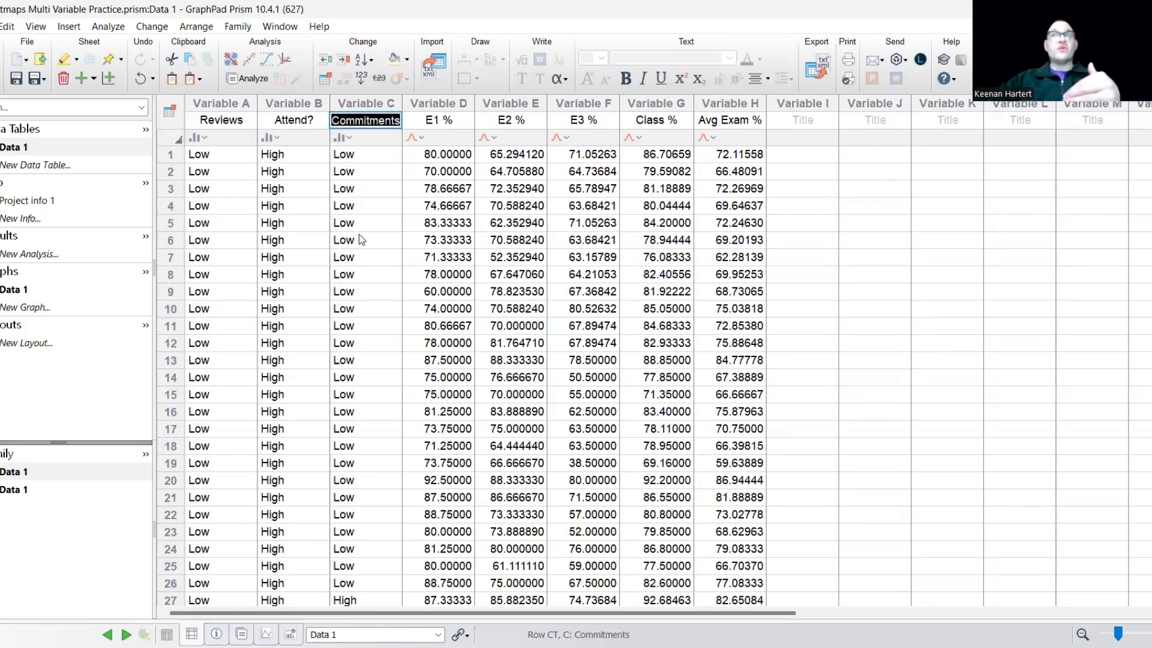
{"action": "left_click", "coordinate": [814, 209]}
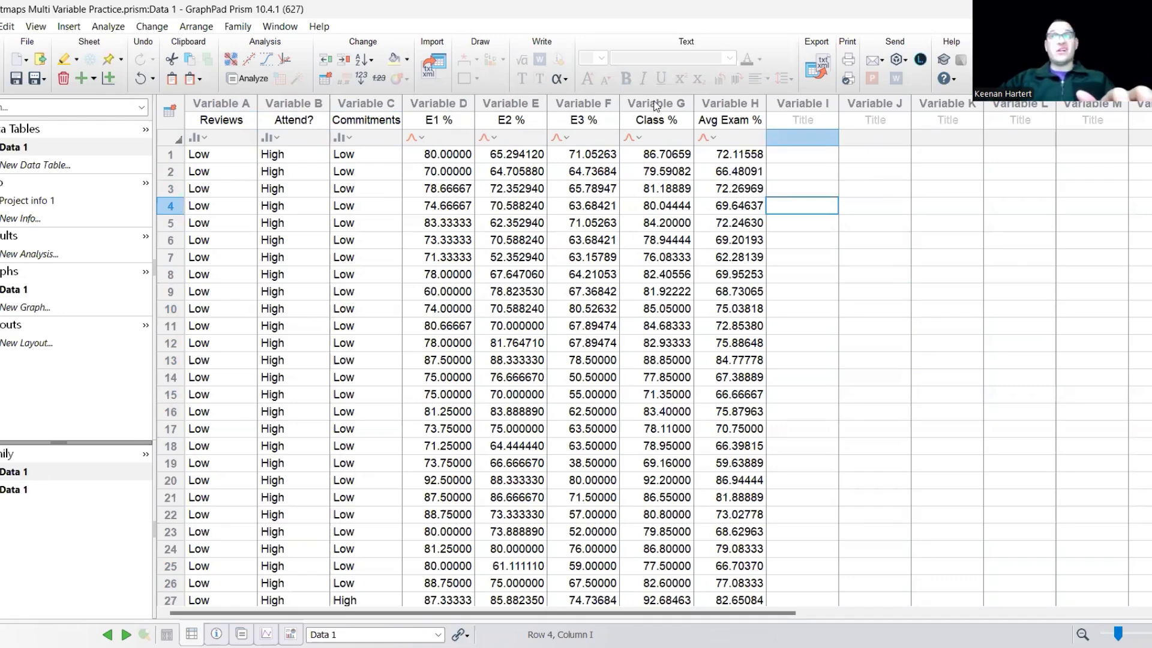
{"action": "left_click", "coordinate": [733, 103]}
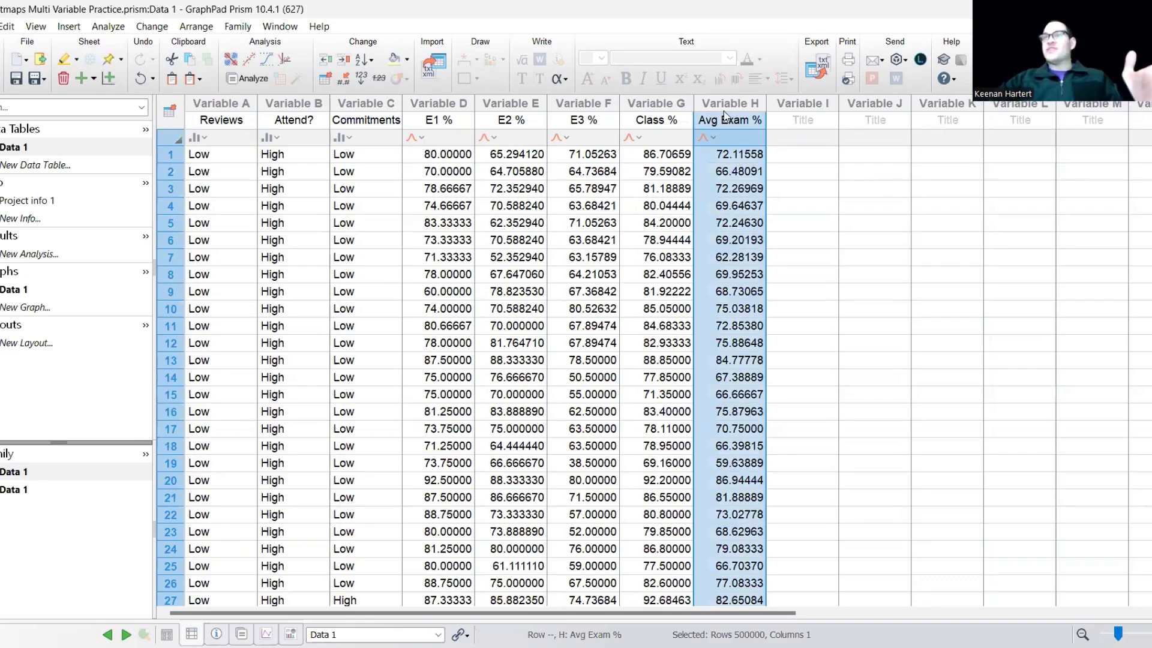
{"action": "left_click", "coordinate": [801, 274]}
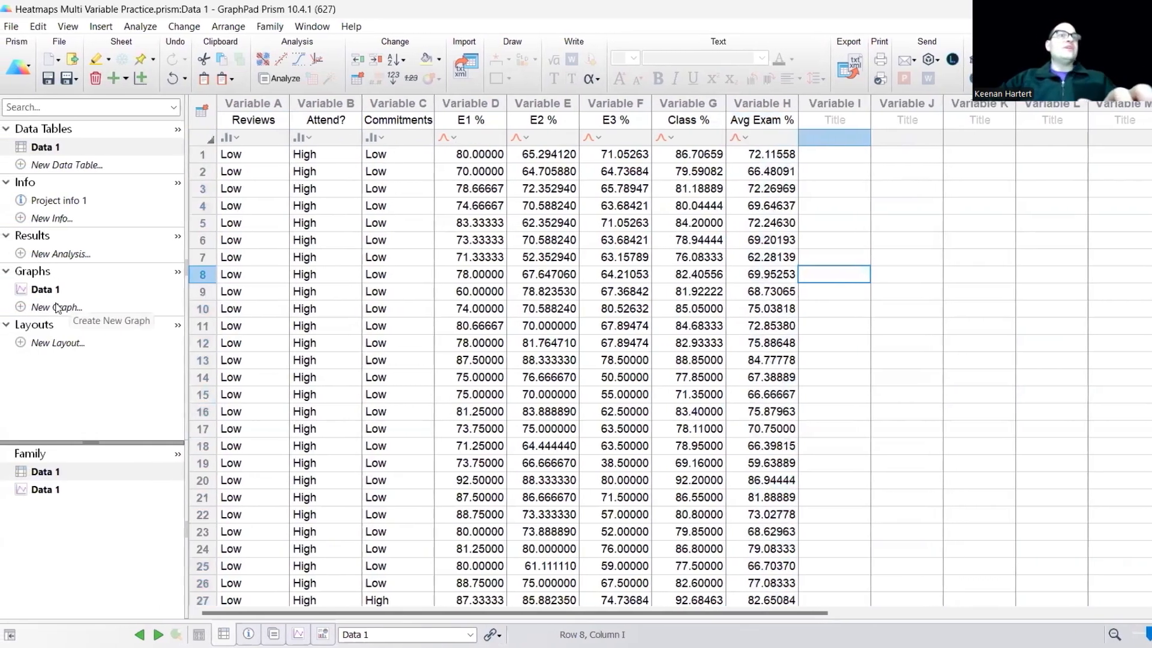
Create a bubble plot with E1 % on X, E2 % on Y, bubble color grouped by Attend? and bubble size by Commitments.
{"action": "left_click", "coordinate": [55, 309]}
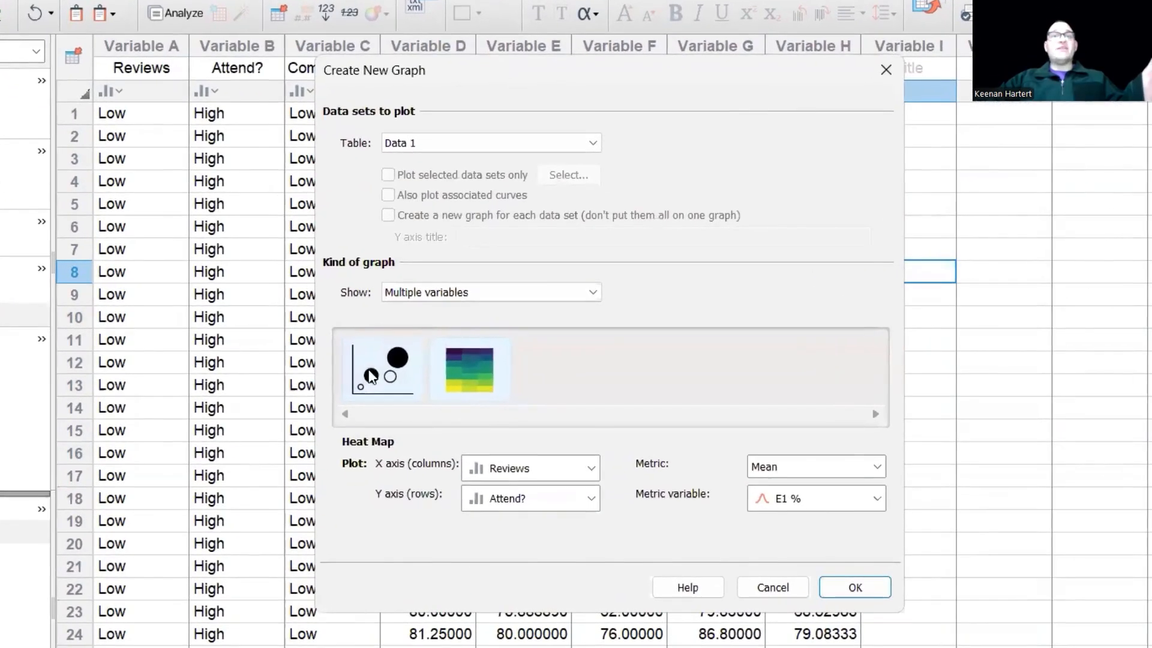
{"action": "left_click", "coordinate": [371, 376]}
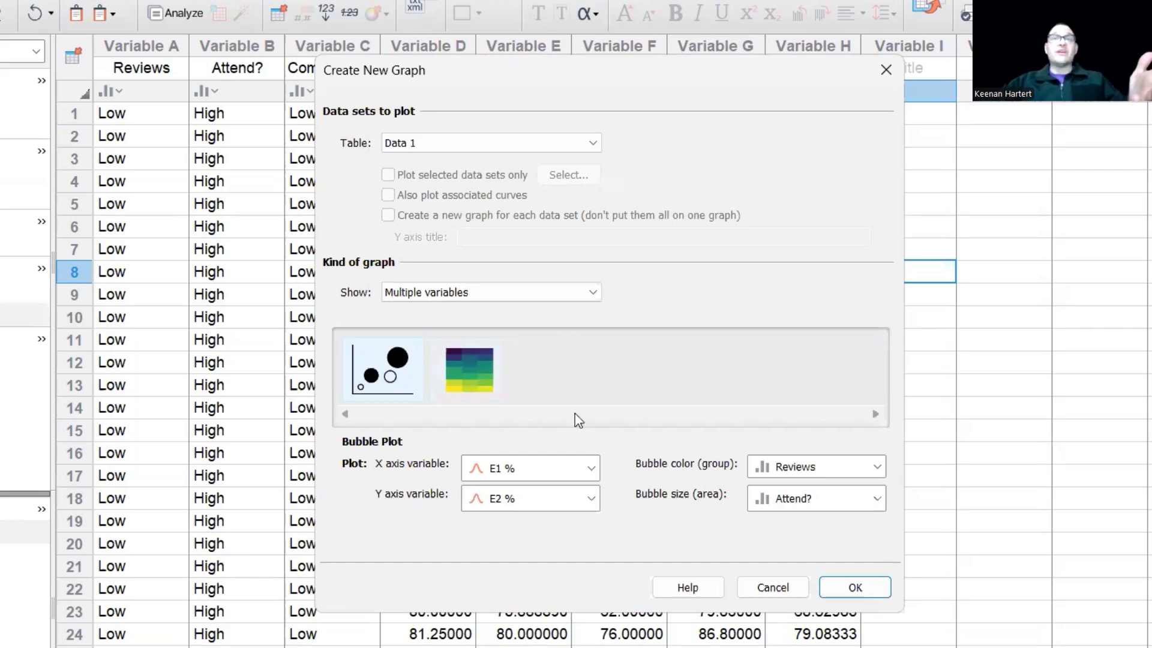
{"action": "left_click", "coordinate": [547, 473]}
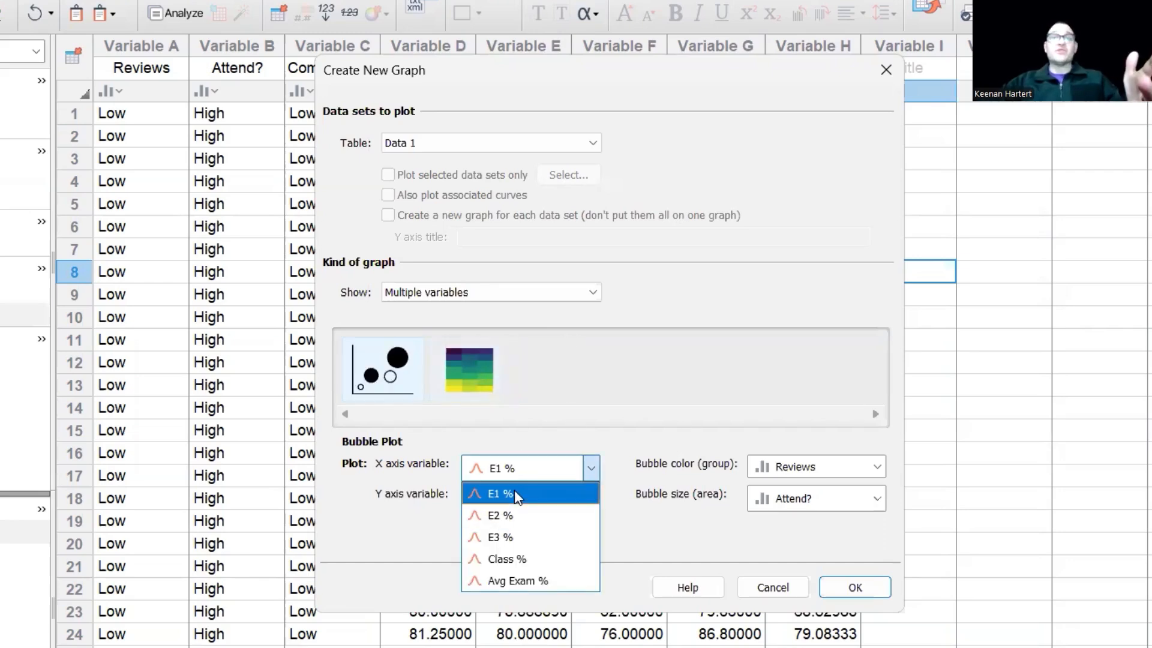
{"action": "left_click", "coordinate": [515, 494]}
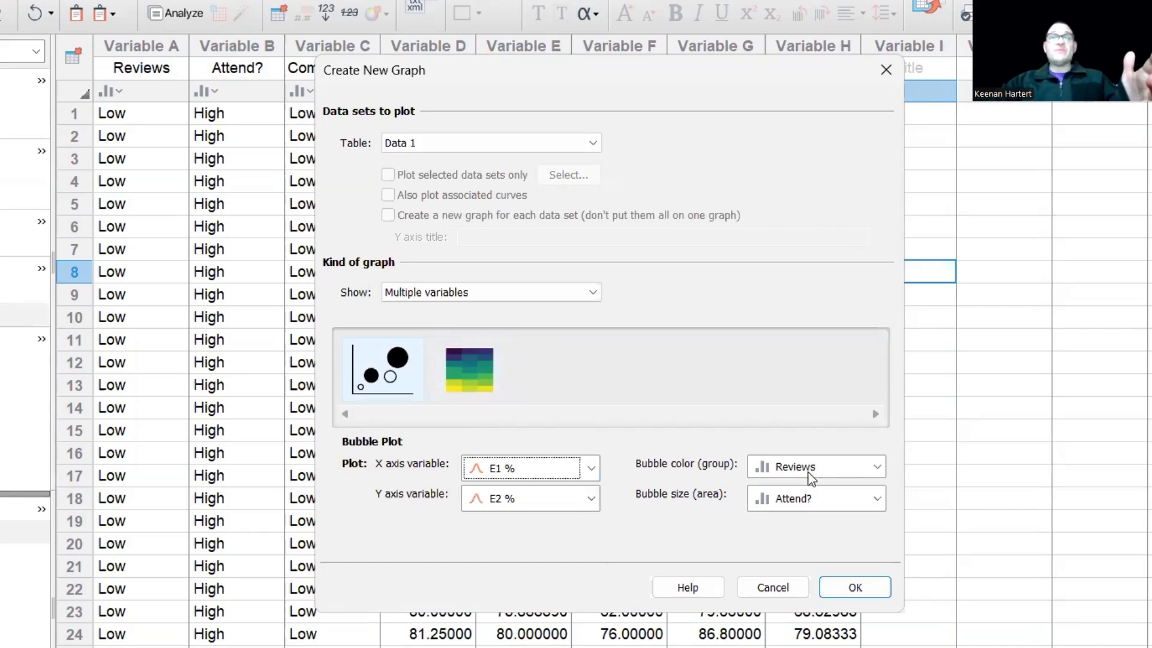
{"action": "left_click", "coordinate": [814, 474]}
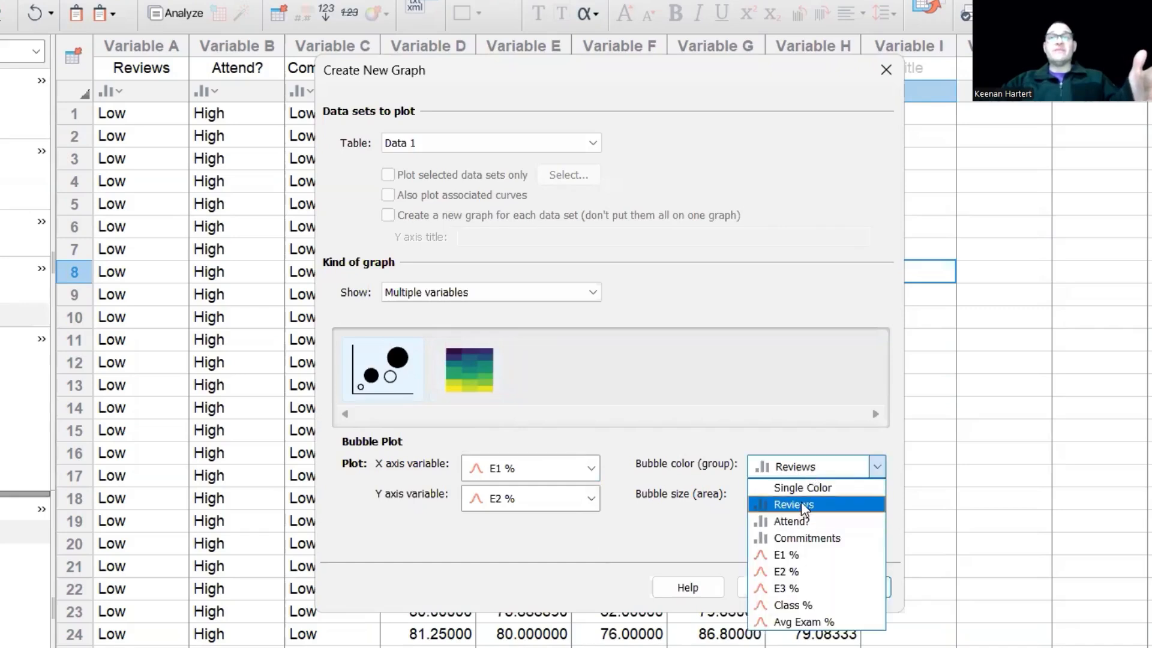
{"action": "left_click", "coordinate": [801, 523]}
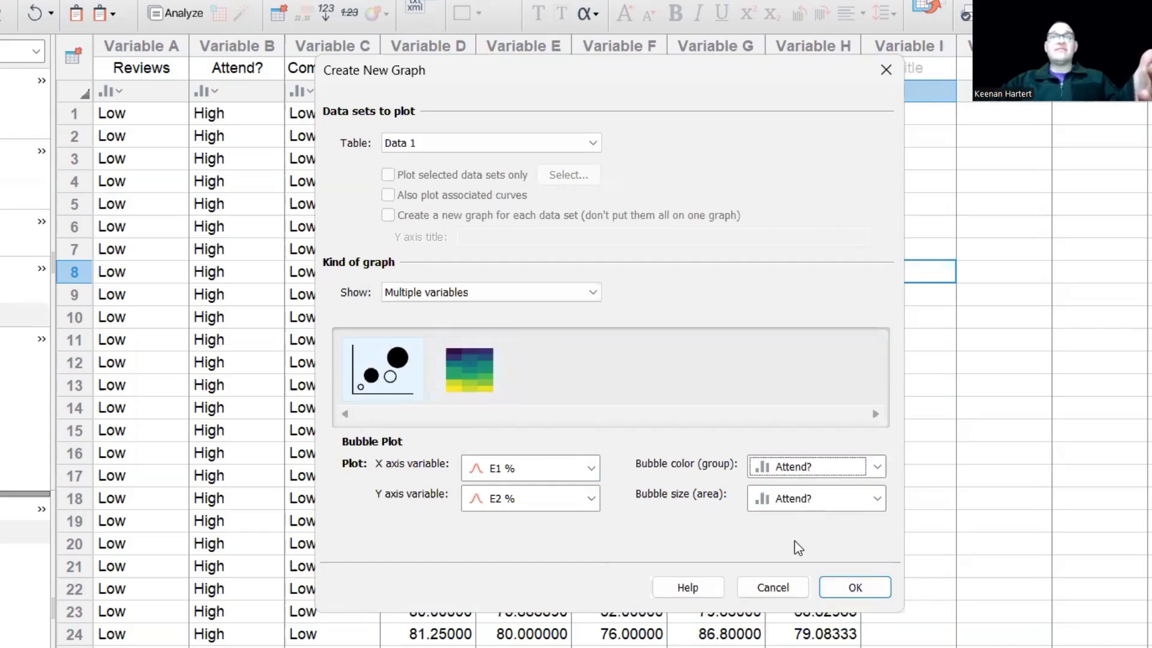
{"action": "left_click", "coordinate": [811, 501]}
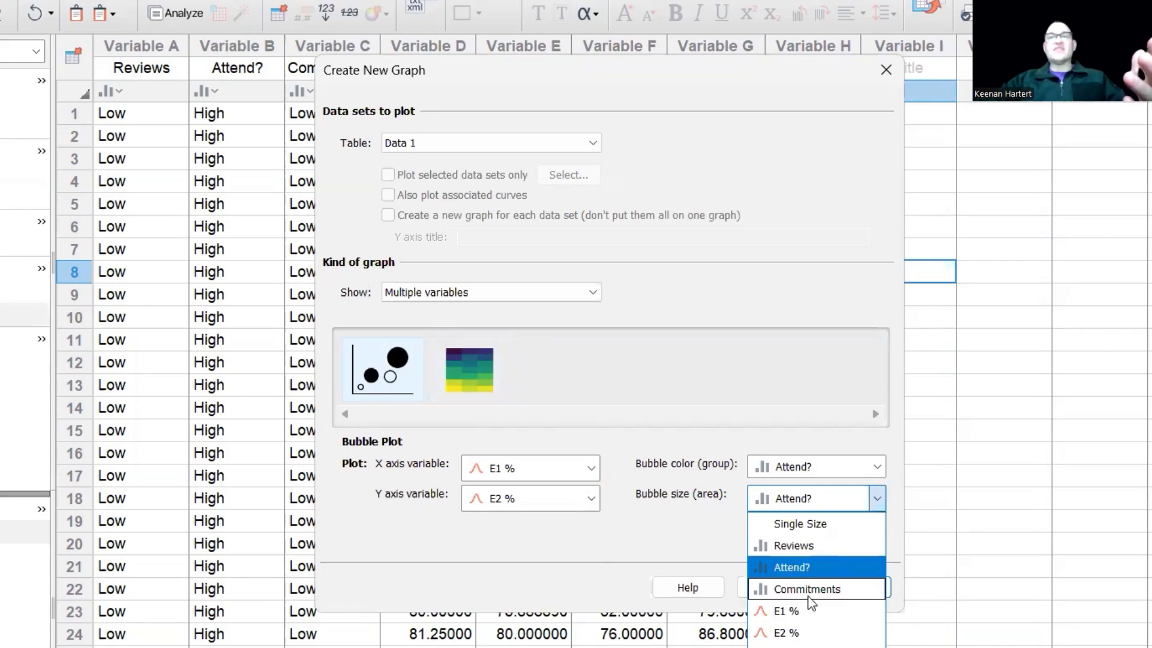
{"action": "left_click", "coordinate": [810, 589]}
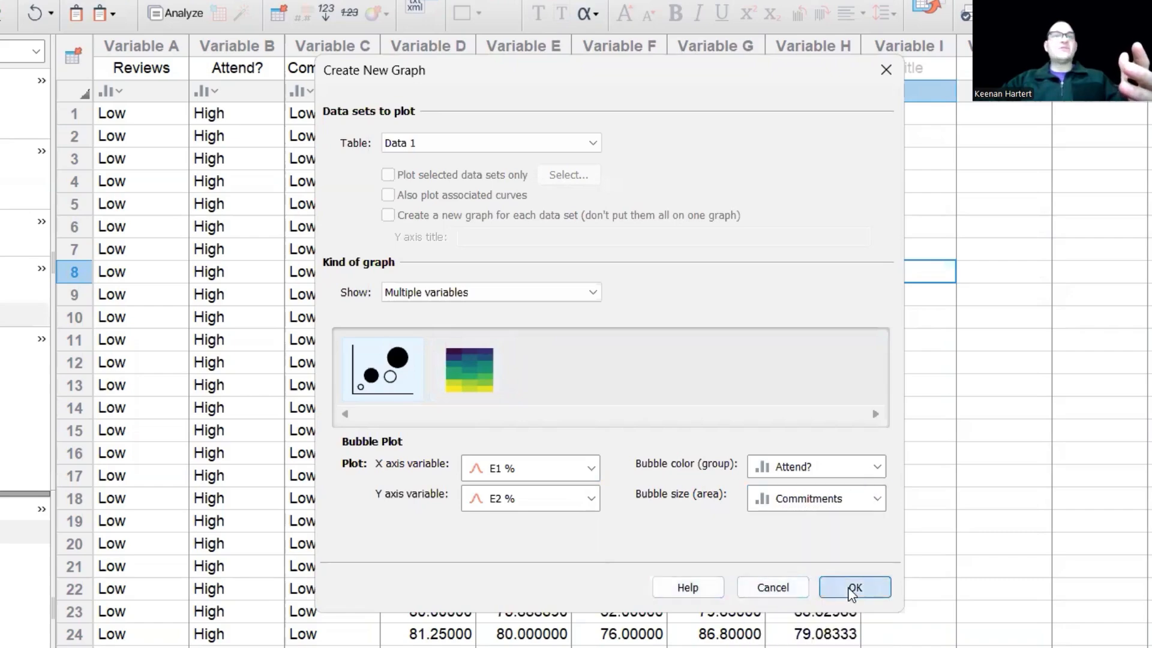
{"action": "left_click", "coordinate": [855, 587]}
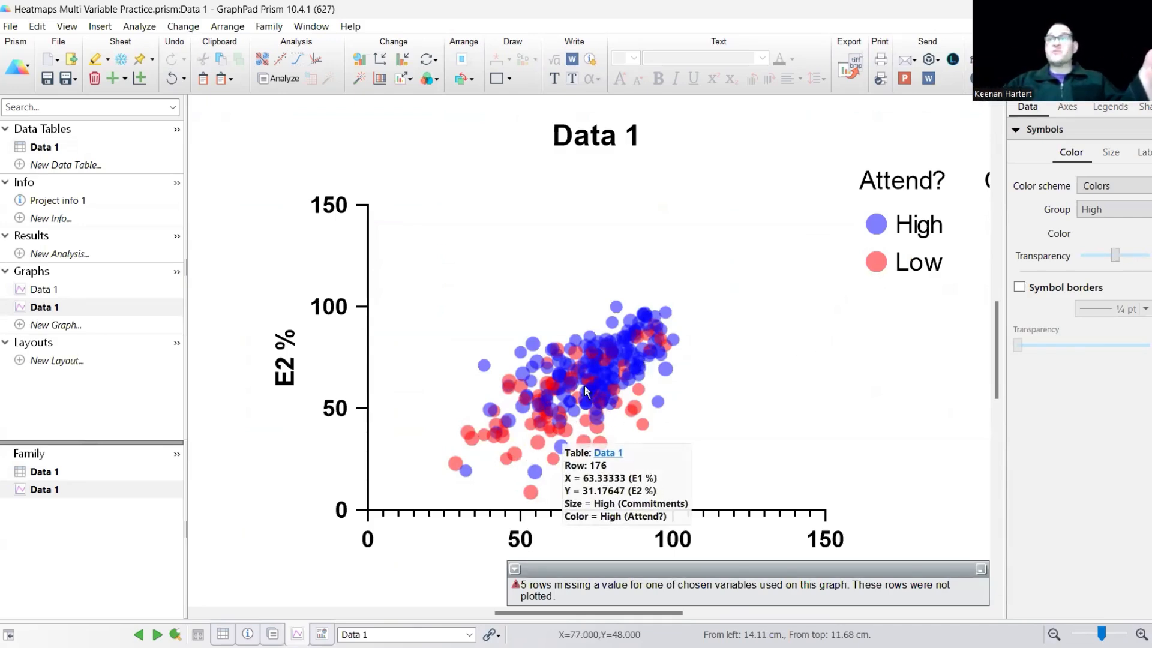
Create a multiple variables heat map from Data 1 with Rows on the X axis and Columns on the Y axis.
{"action": "left_click", "coordinate": [66, 326]}
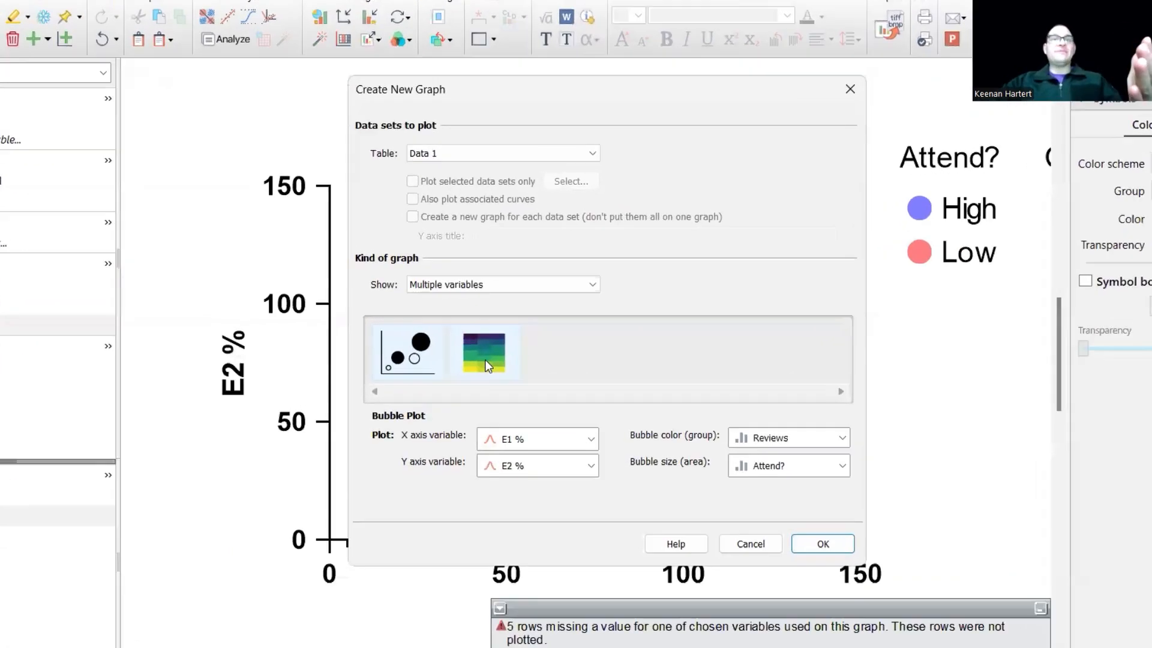
{"action": "left_click", "coordinate": [500, 351]}
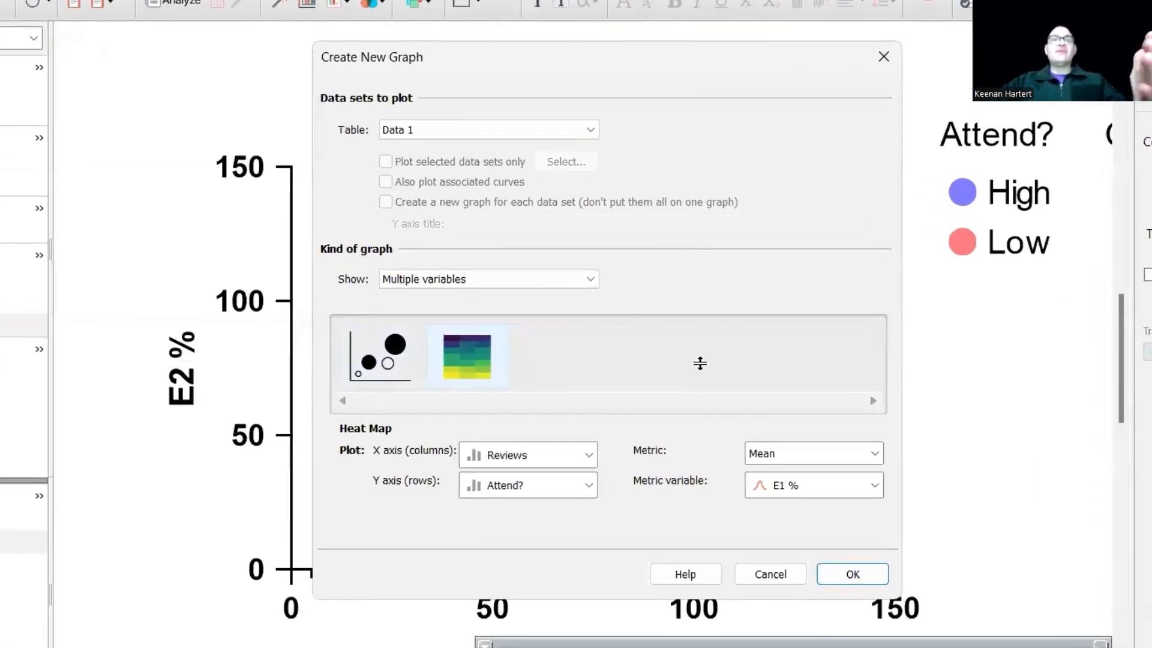
{"action": "left_click", "coordinate": [511, 465]}
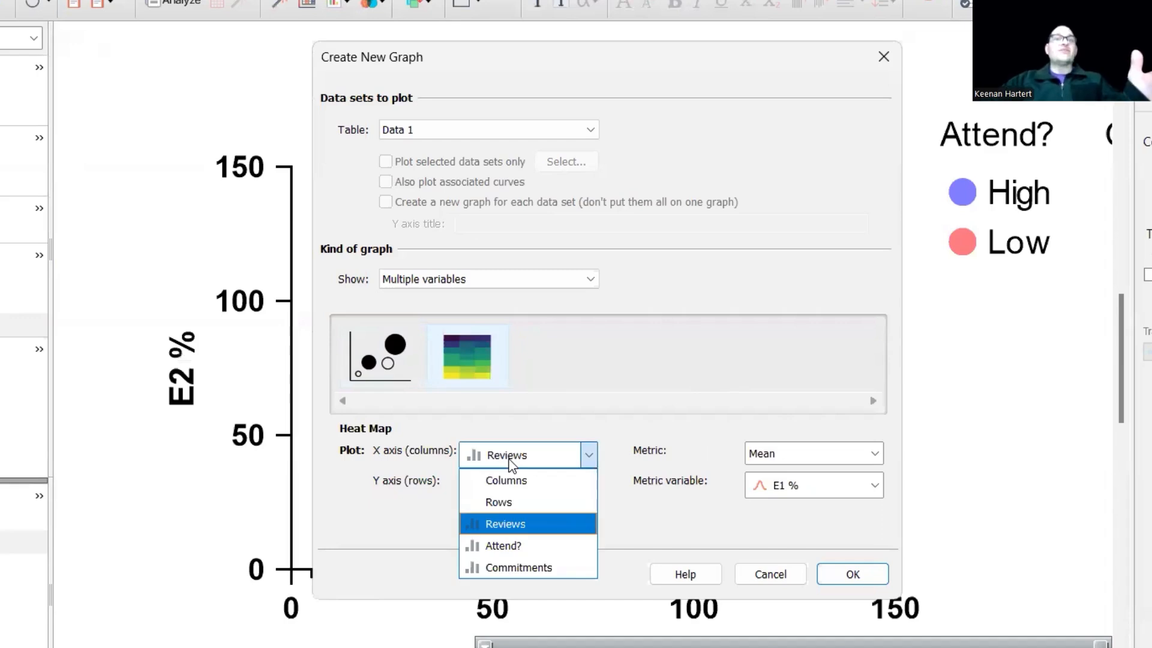
{"action": "left_click", "coordinate": [528, 502]}
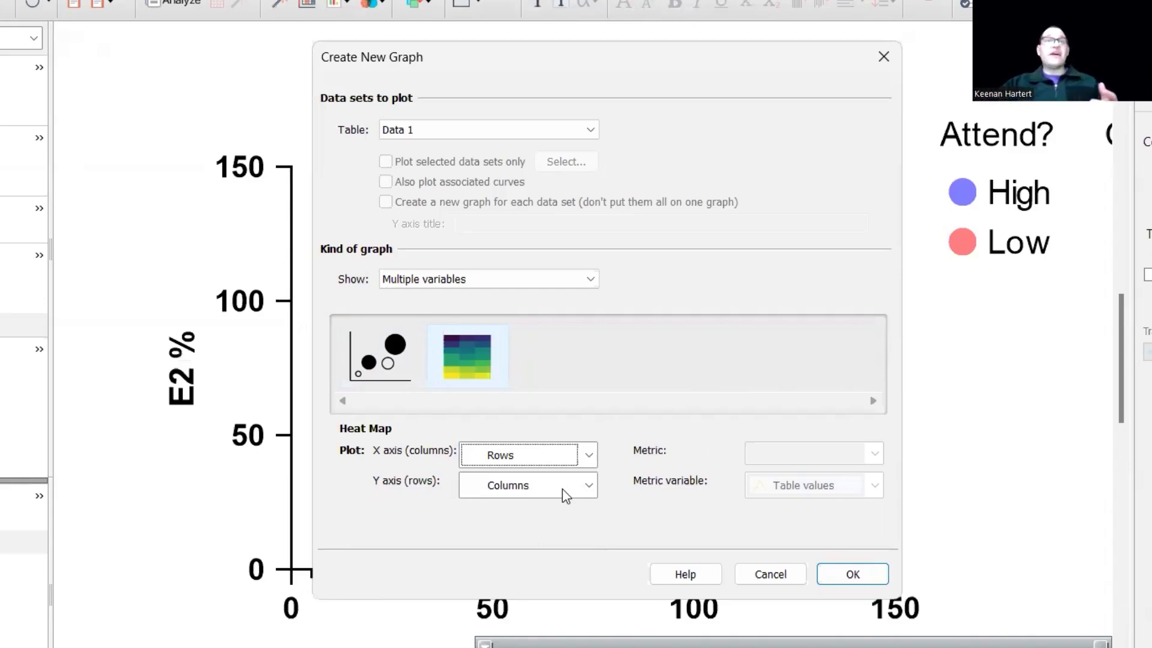
{"action": "left_click", "coordinate": [873, 579]}
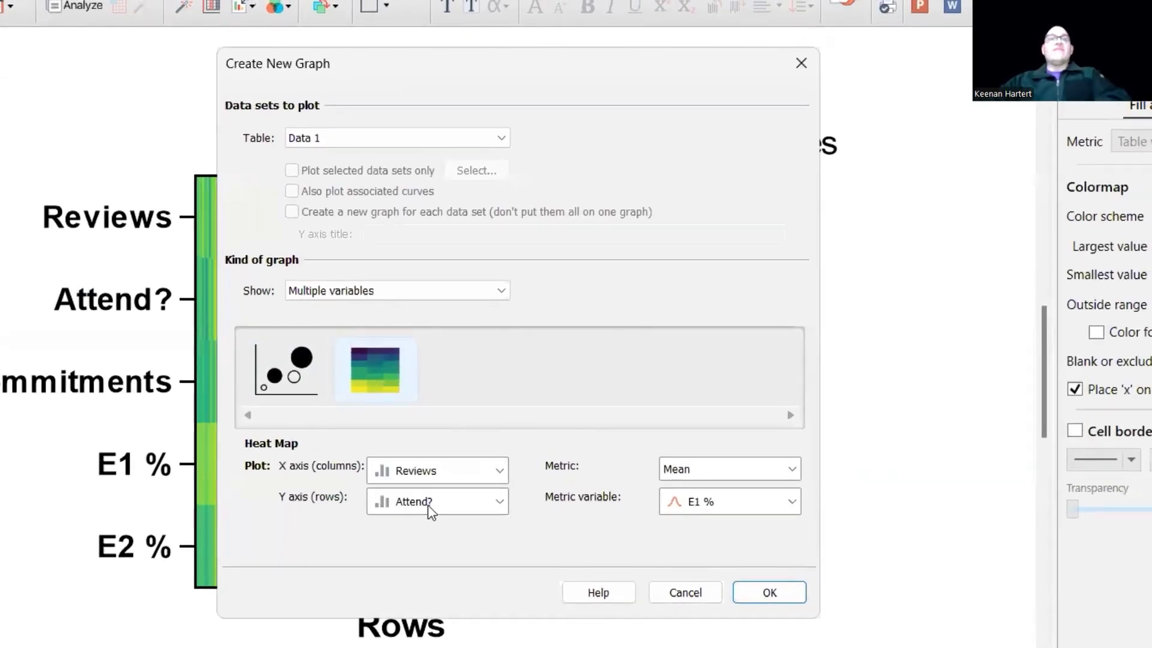
Create another heat map with Attend? on the X axis, Reviews on the Y axis and the mean of Avg Exam % as metric.
{"action": "left_click", "coordinate": [445, 480]}
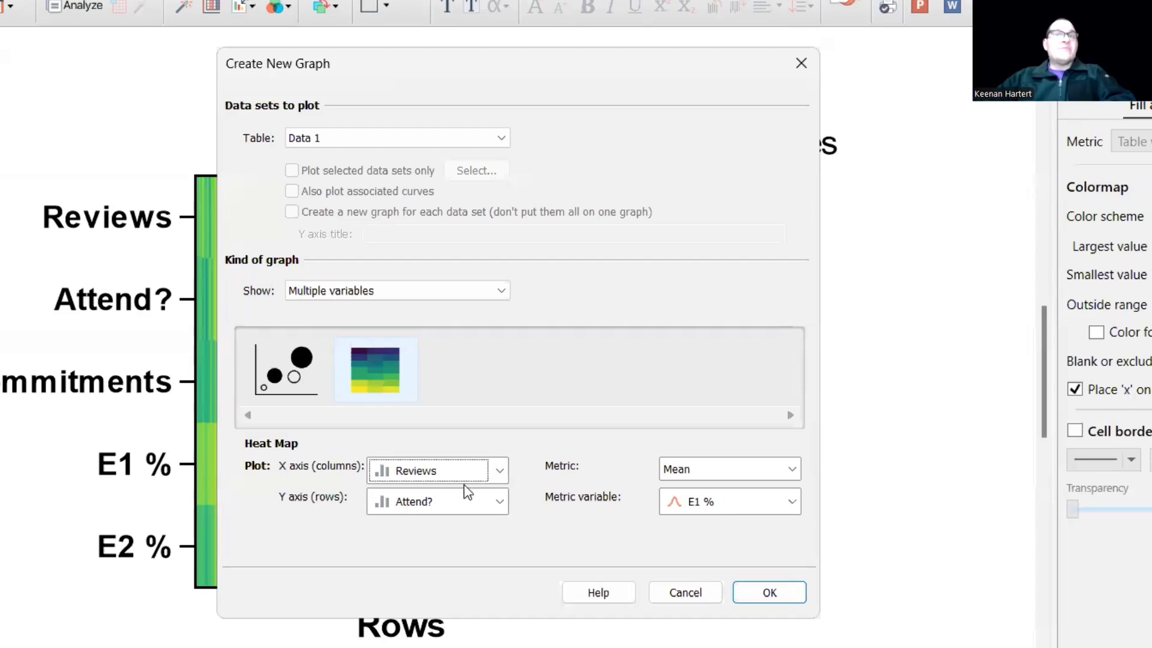
{"action": "left_click", "coordinate": [464, 469]}
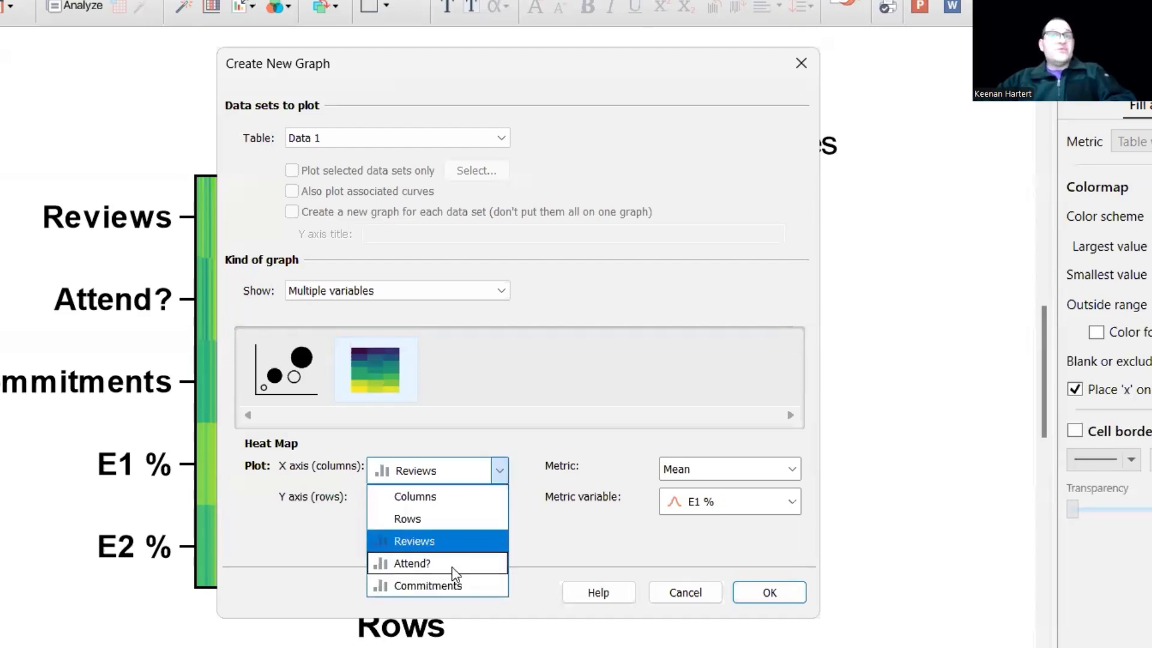
{"action": "left_click", "coordinate": [452, 566]}
{"action": "left_click", "coordinate": [471, 509]}
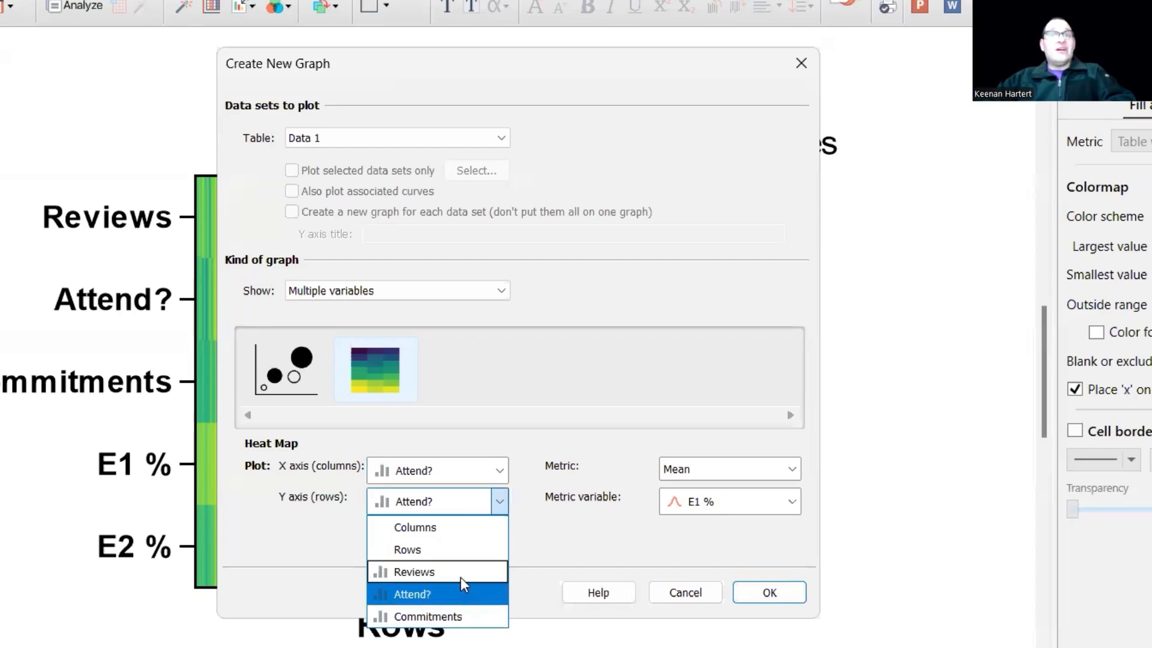
{"action": "left_click", "coordinate": [460, 575]}
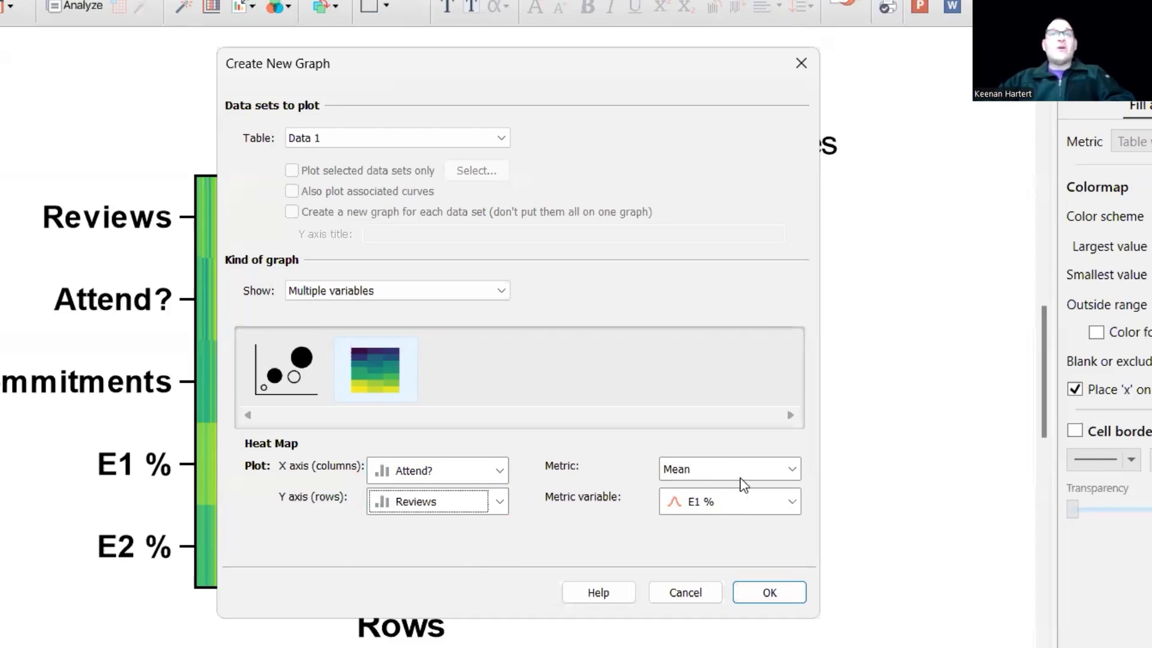
{"action": "left_click", "coordinate": [744, 505]}
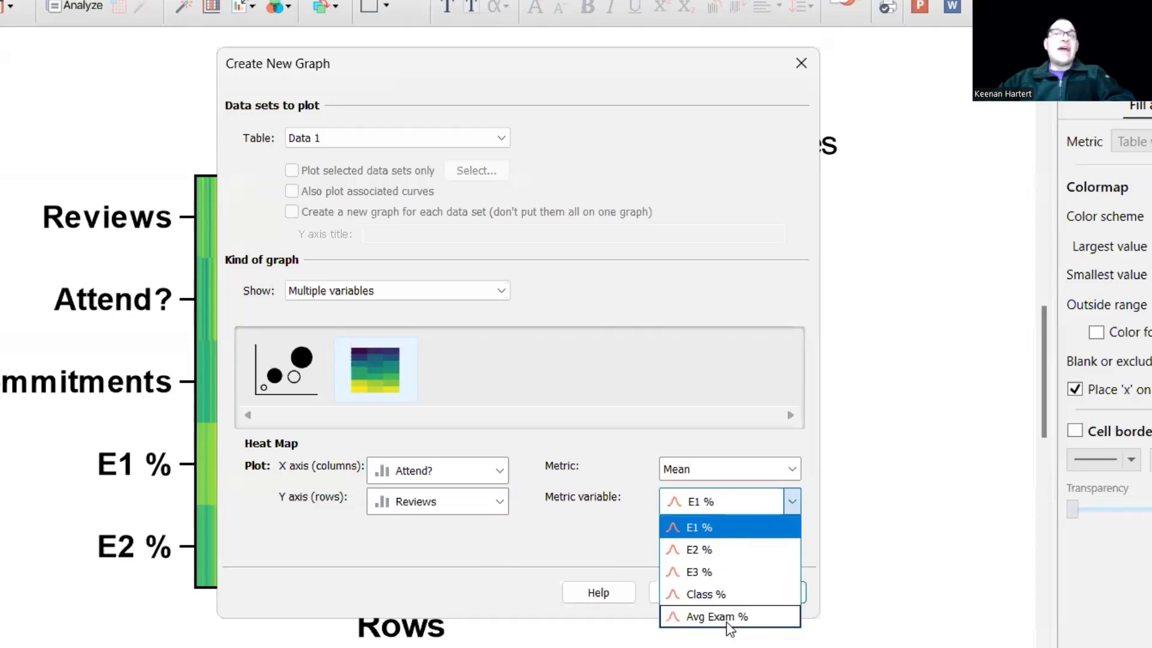
{"action": "left_click", "coordinate": [730, 618]}
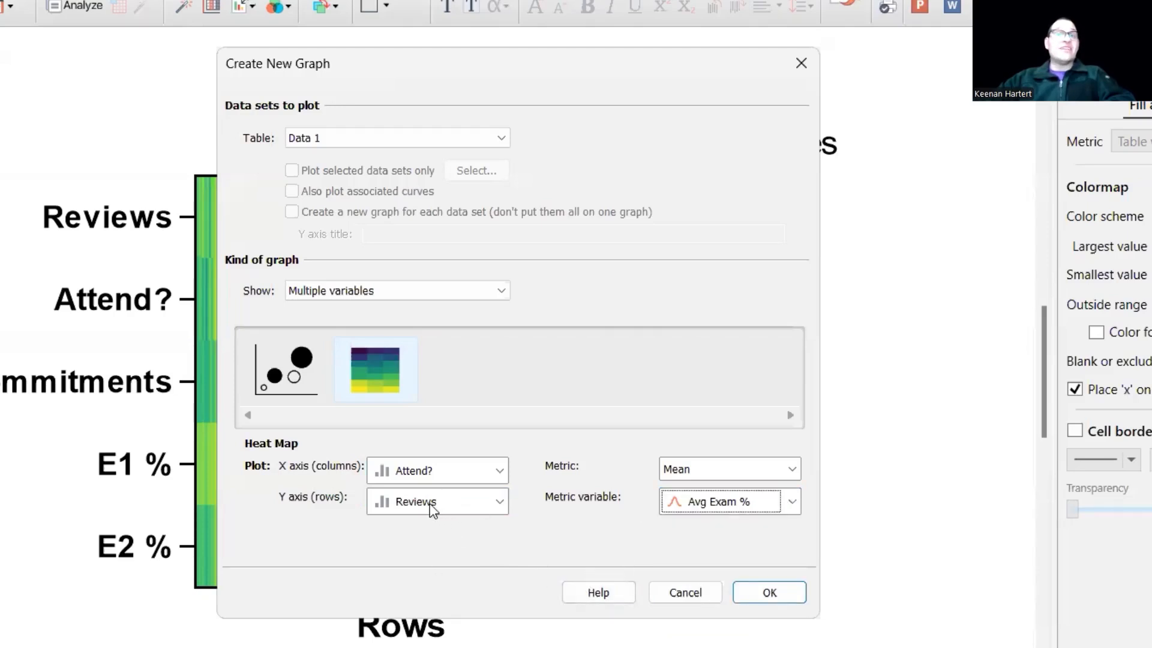
{"action": "left_click", "coordinate": [768, 592]}
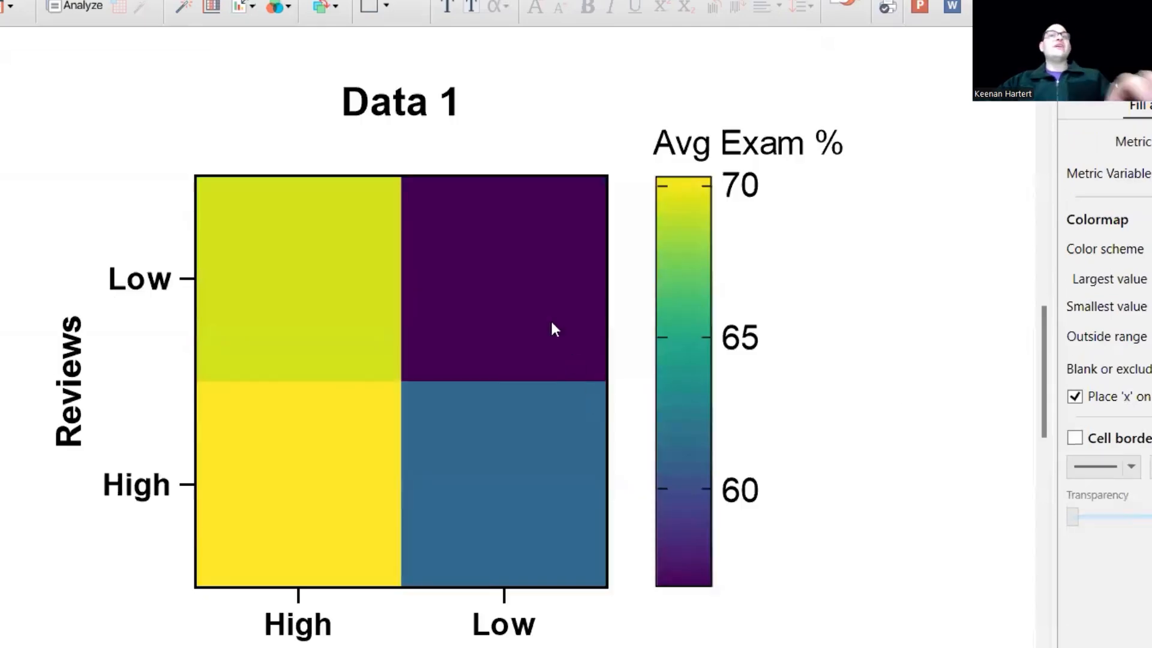
Turn on labelling of each cell with its value for the Attend? by Reviews heat map.
{"action": "double_click", "coordinate": [461, 277]}
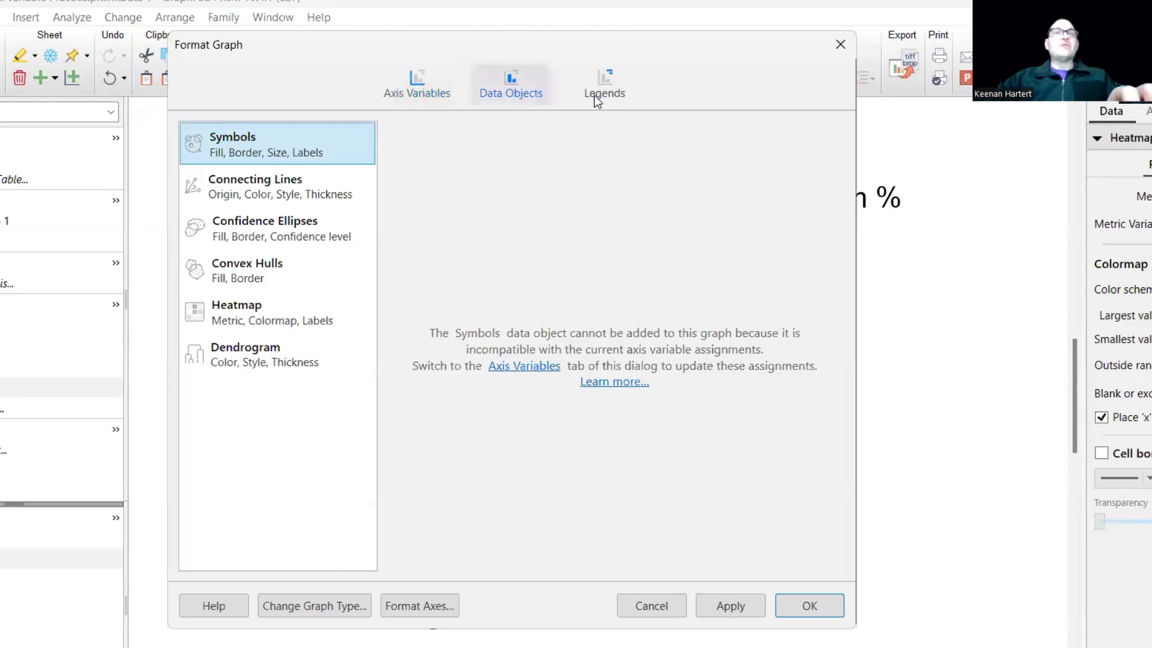
{"action": "left_click", "coordinate": [602, 91]}
{"action": "left_click", "coordinate": [504, 91]}
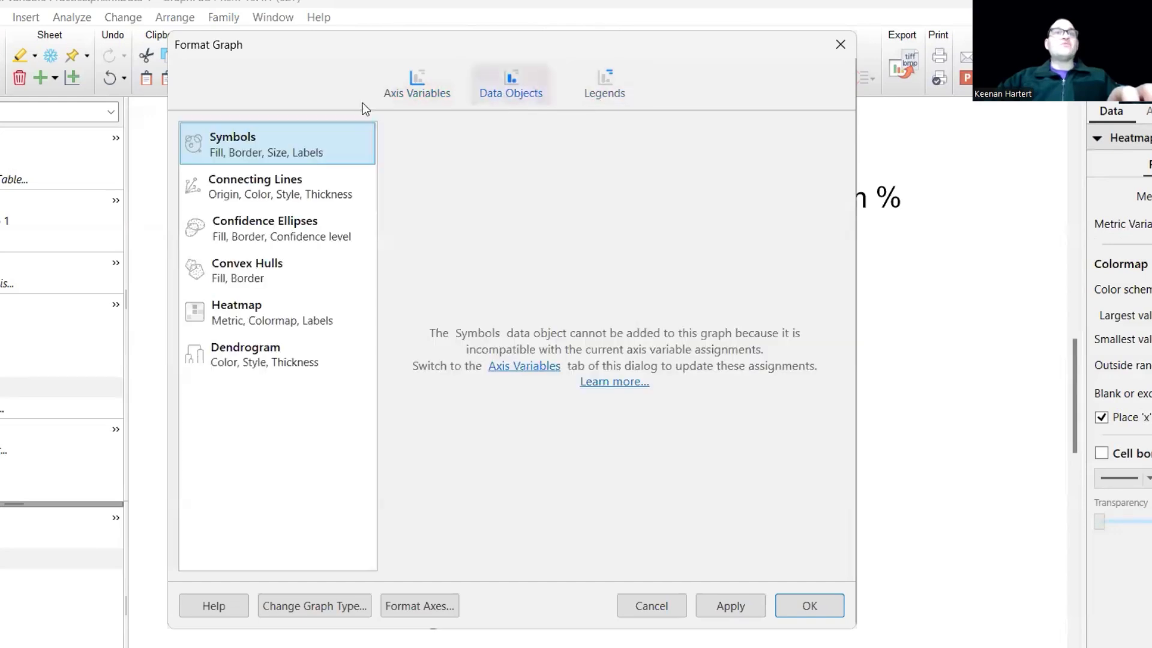
{"action": "left_click", "coordinate": [247, 319]}
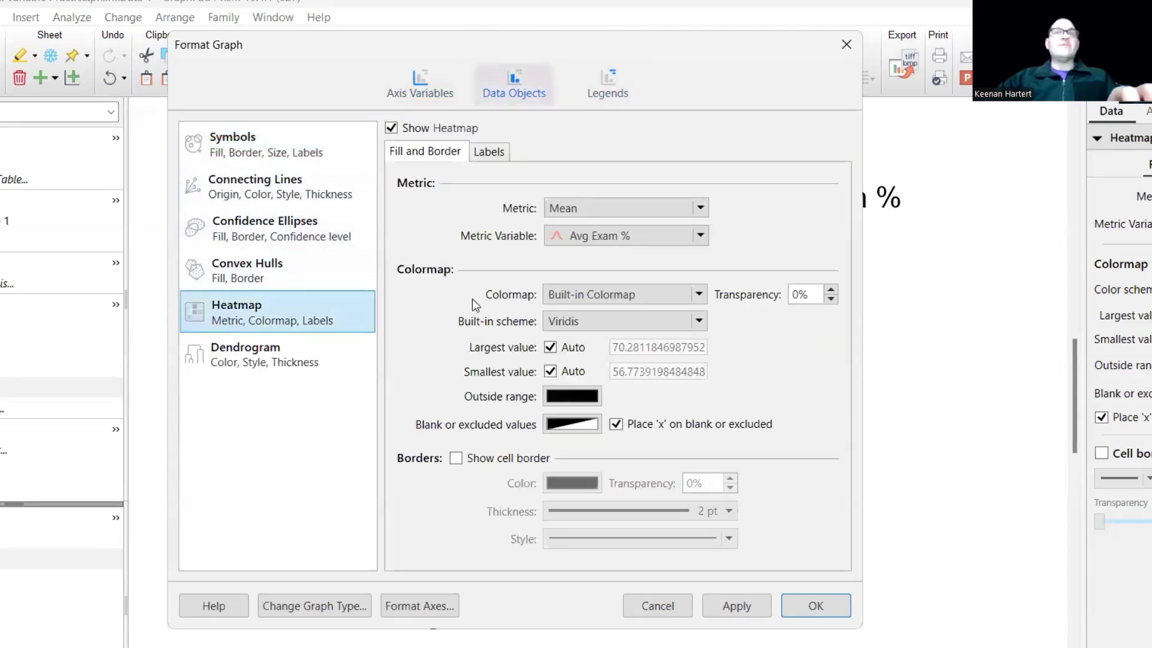
{"action": "left_click", "coordinate": [482, 156]}
{"action": "left_click", "coordinate": [438, 216]}
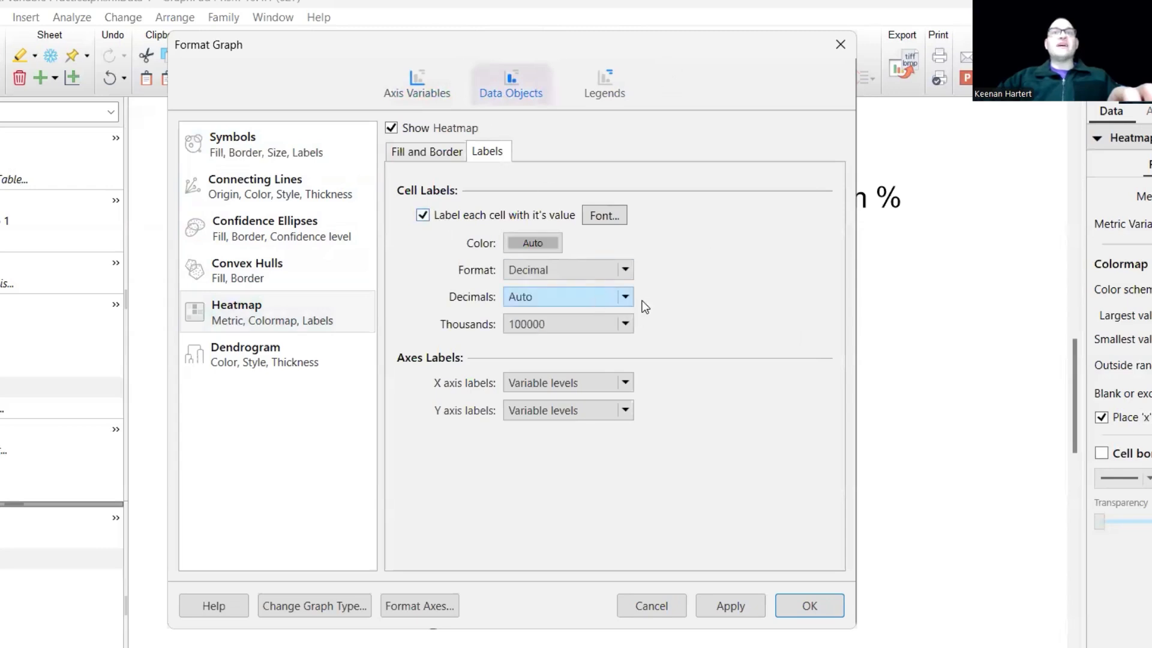
Set the heat map's cell labels to 1 decimal and apply the label formatting to the graph.
{"action": "left_click", "coordinate": [623, 296]}
{"action": "left_click", "coordinate": [583, 355]}
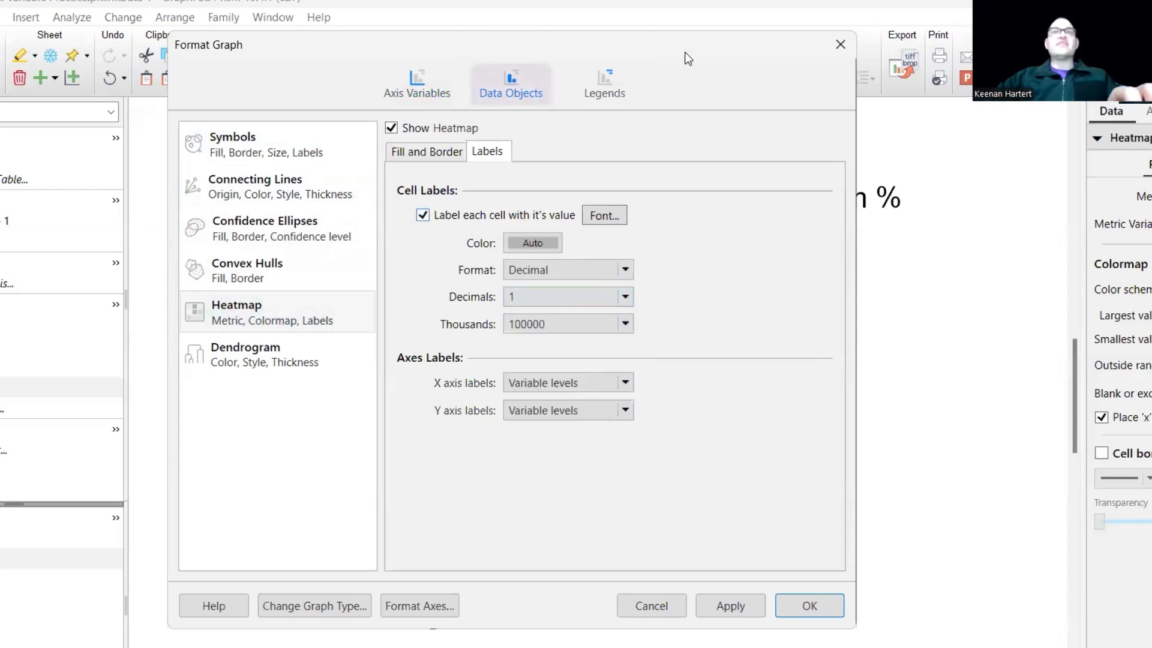
{"action": "left_click_drag", "start_coordinate": [685, 50], "coordinate": [706, 87]}
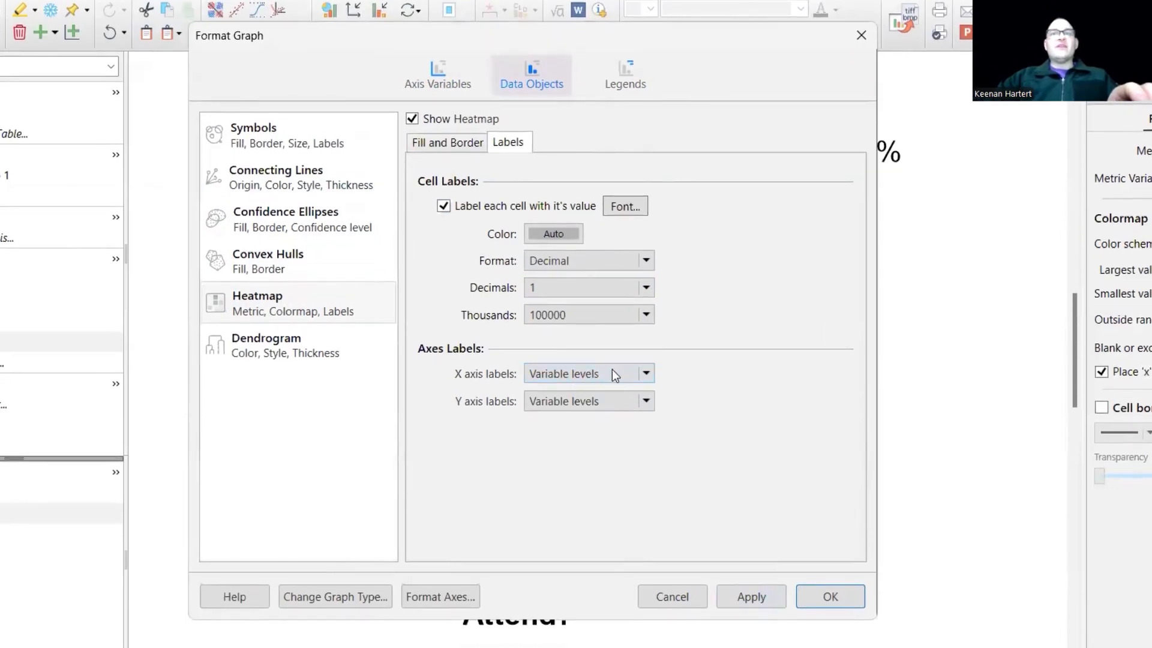
{"action": "left_click", "coordinate": [614, 376]}
{"action": "left_click", "coordinate": [733, 377]}
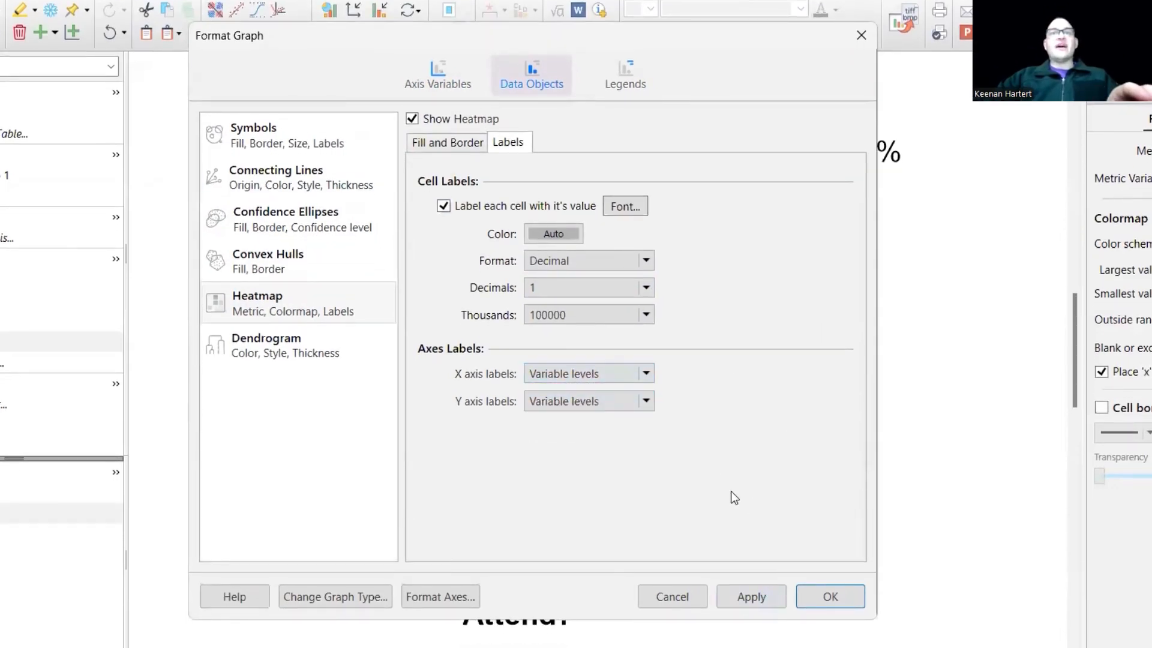
{"action": "left_click", "coordinate": [833, 598]}
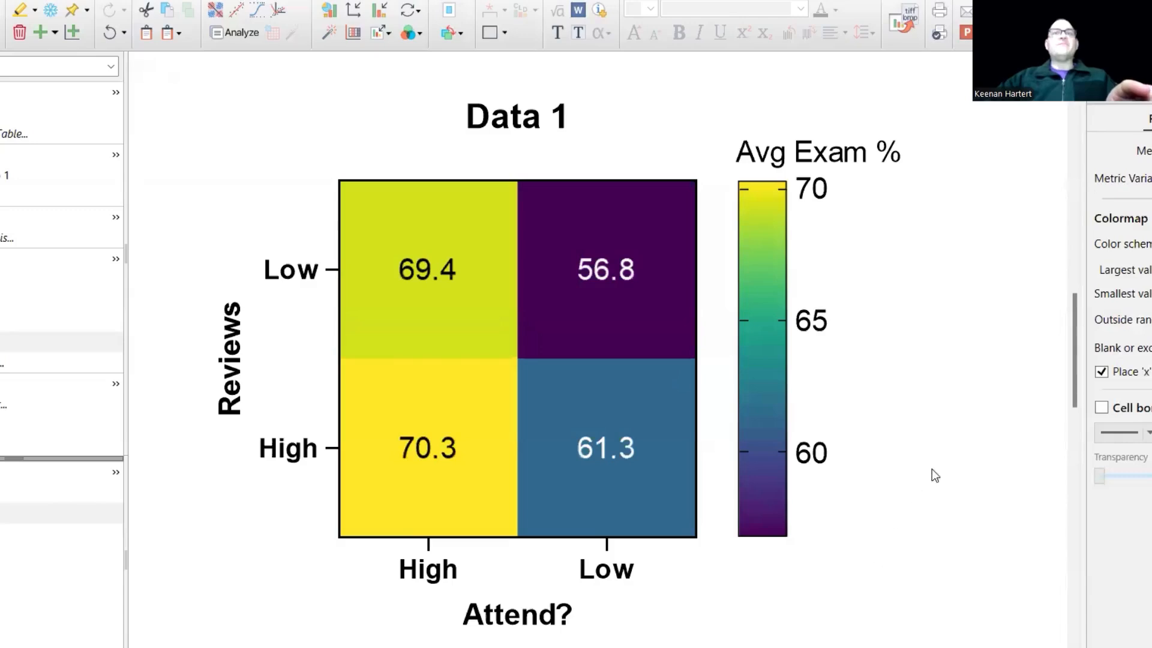